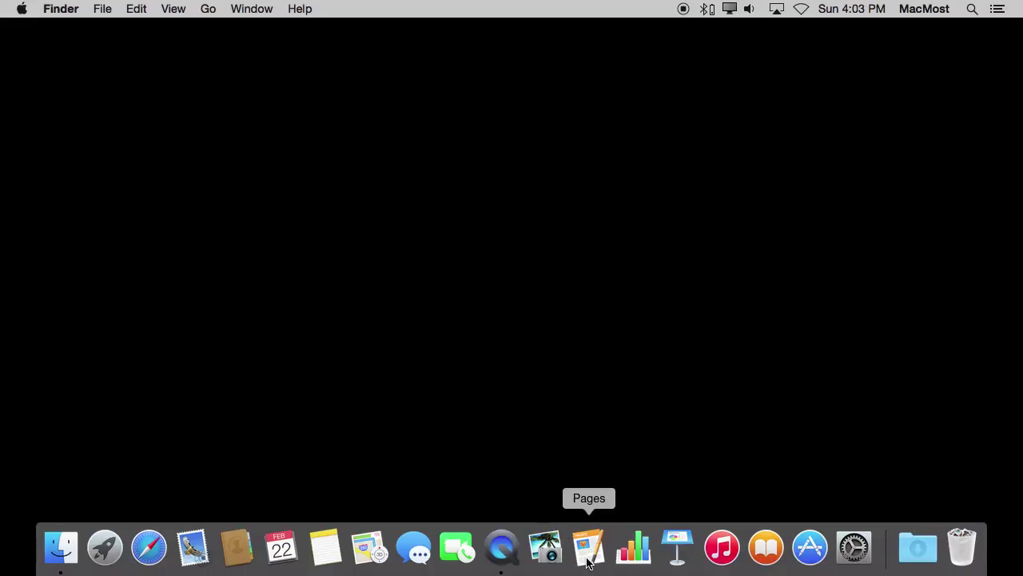
Step: Launch Pages from the Dock and start a new document
{"action": "left_click", "coordinate": [588, 552]}
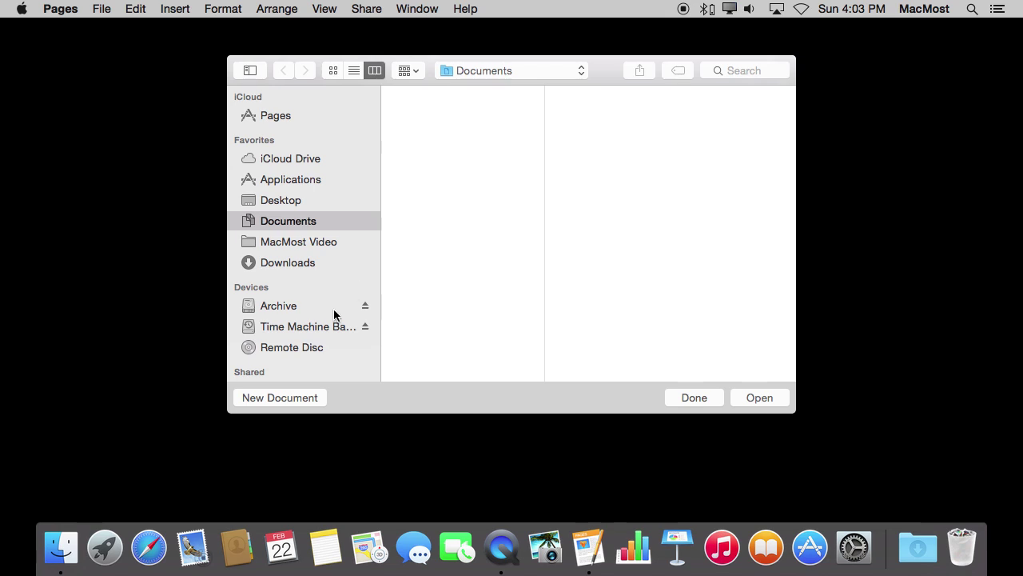
{"action": "left_click", "coordinate": [287, 398]}
Step: Create a blank document reading 'This is a test.' and select the word test
{"action": "double_click", "coordinate": [373, 116]}
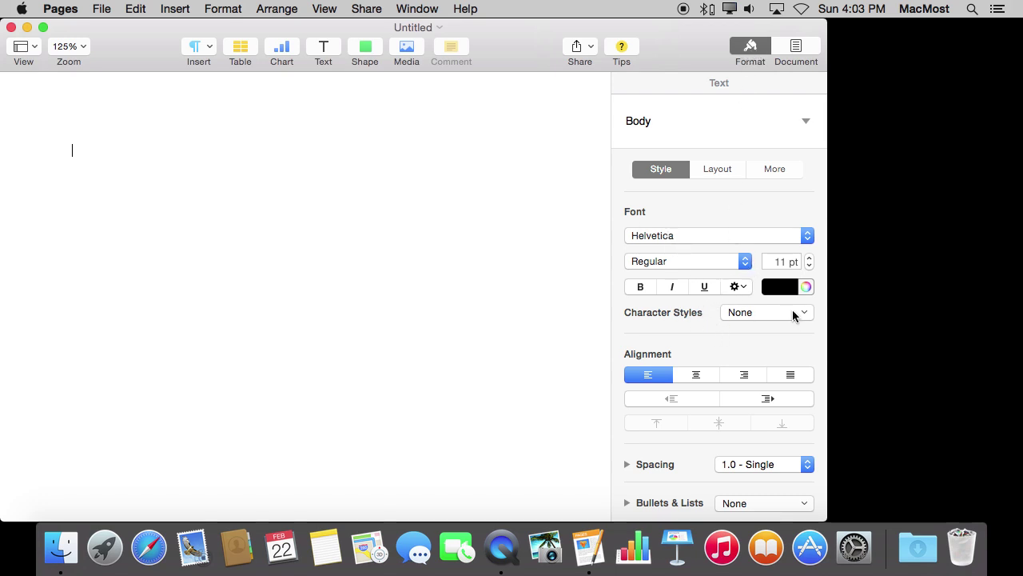
{"action": "type", "text": "Thi"}
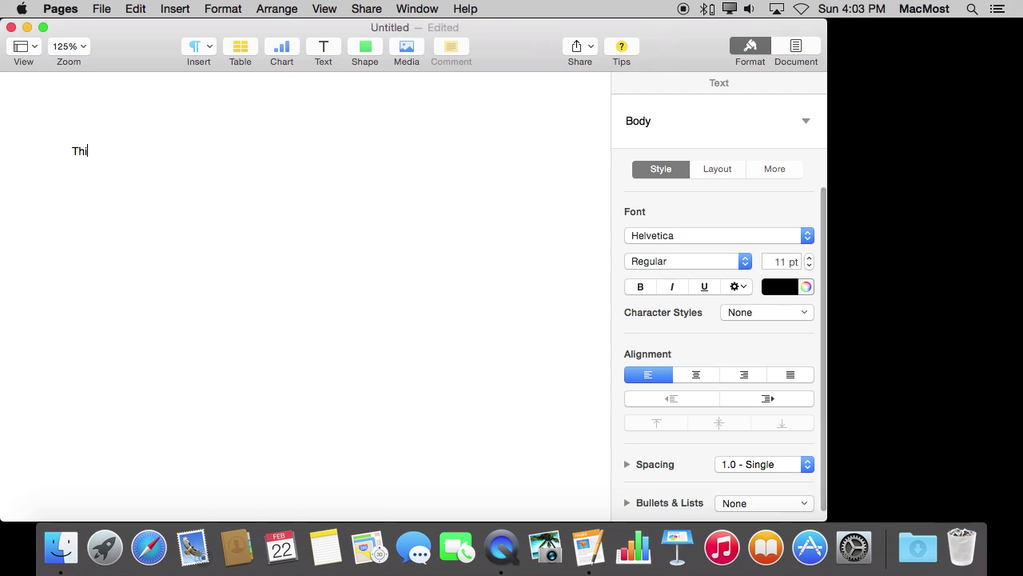
{"action": "type", "text": "s is a test."}
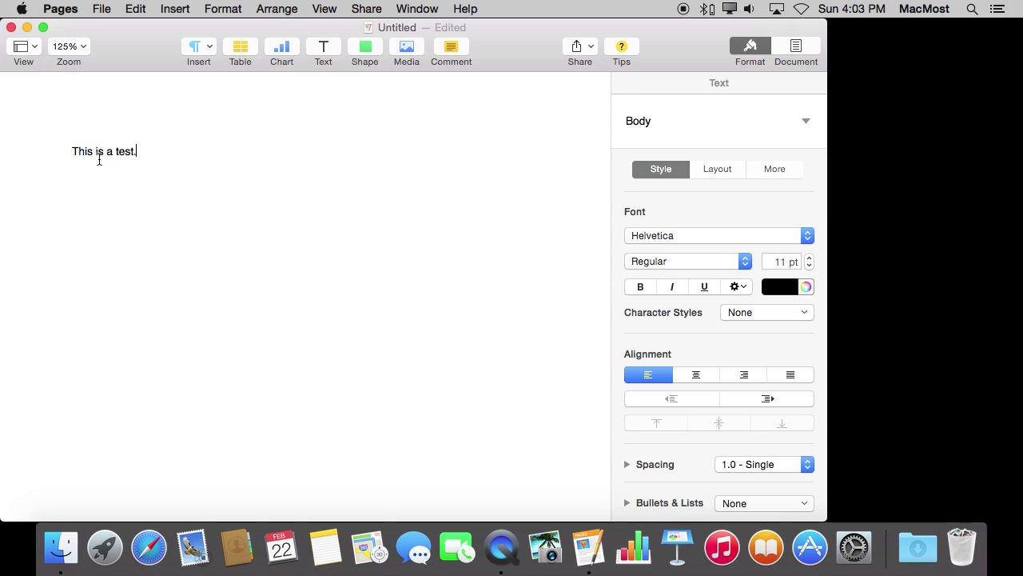
{"action": "double_click", "coordinate": [125, 152]}
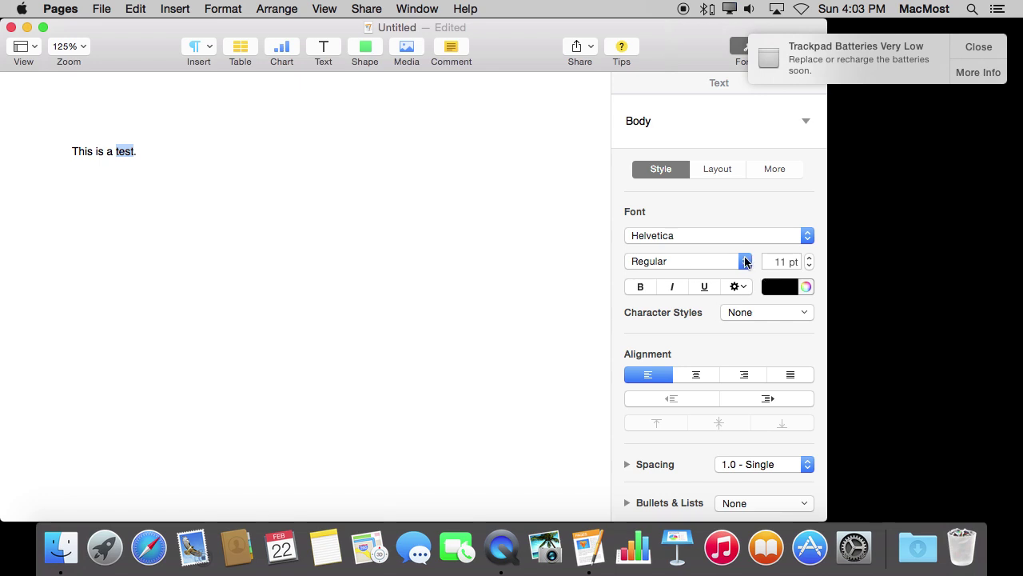
{"action": "left_click", "coordinate": [226, 9]}
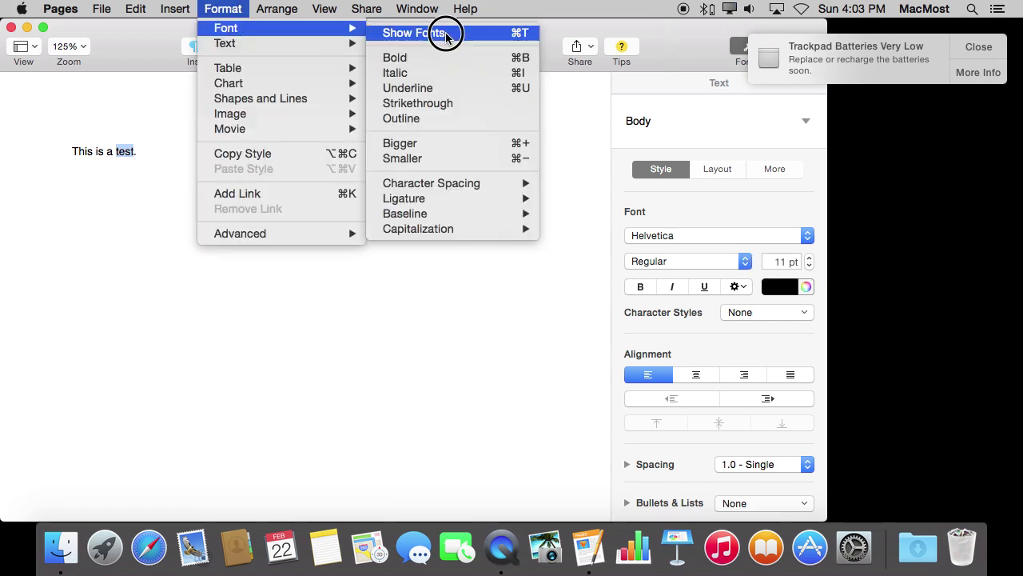
{"action": "mouse_move", "coordinate": [280, 28]}
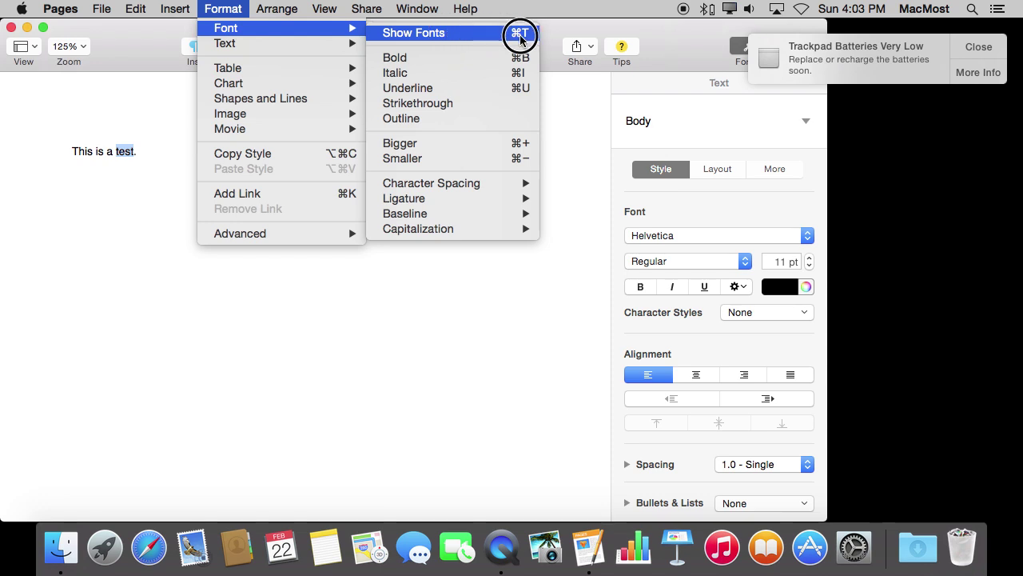
Step: In the Fonts panel, try Georgia, Garamond Bold, Geneva, Haettenschweiler and Harrington on test
{"action": "left_click", "coordinate": [520, 36]}
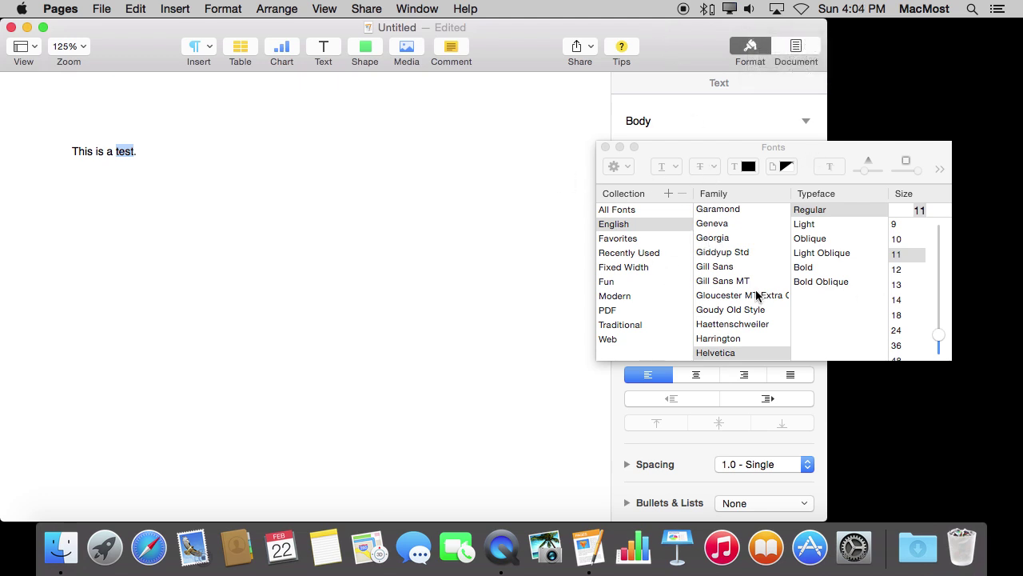
{"action": "left_click", "coordinate": [713, 237]}
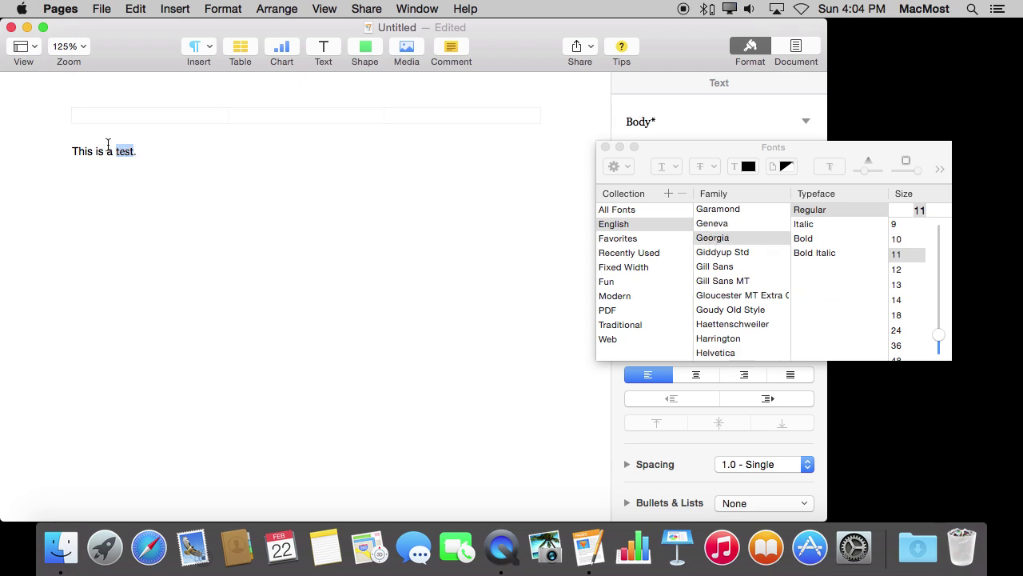
{"action": "left_click", "coordinate": [718, 211]}
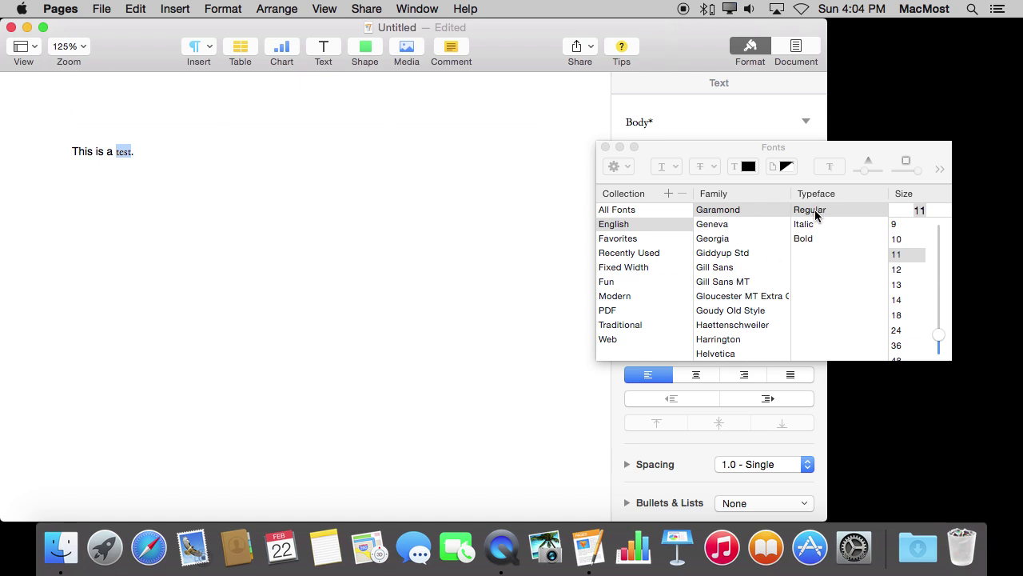
{"action": "left_click", "coordinate": [814, 238]}
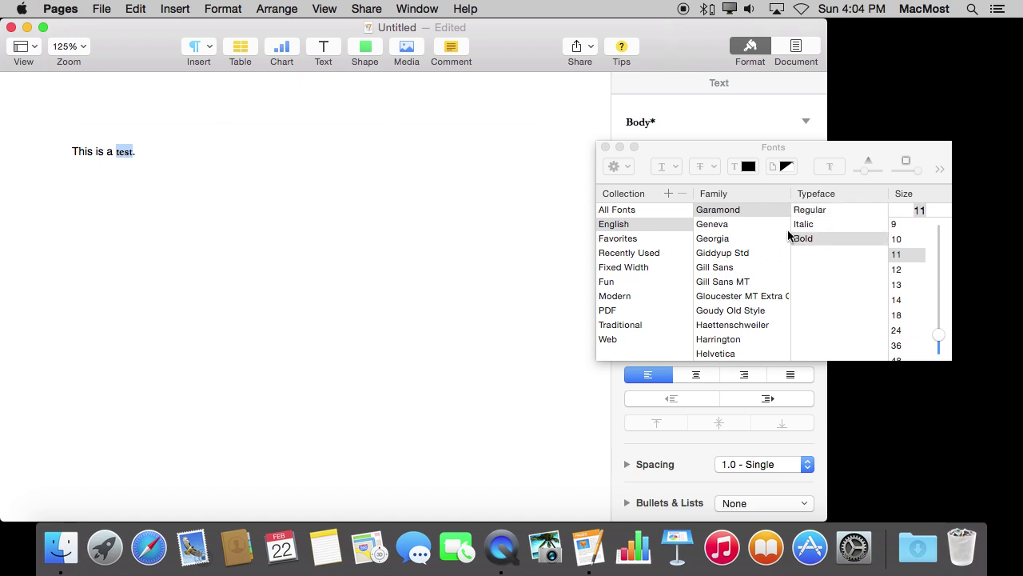
{"action": "left_click", "coordinate": [719, 217]}
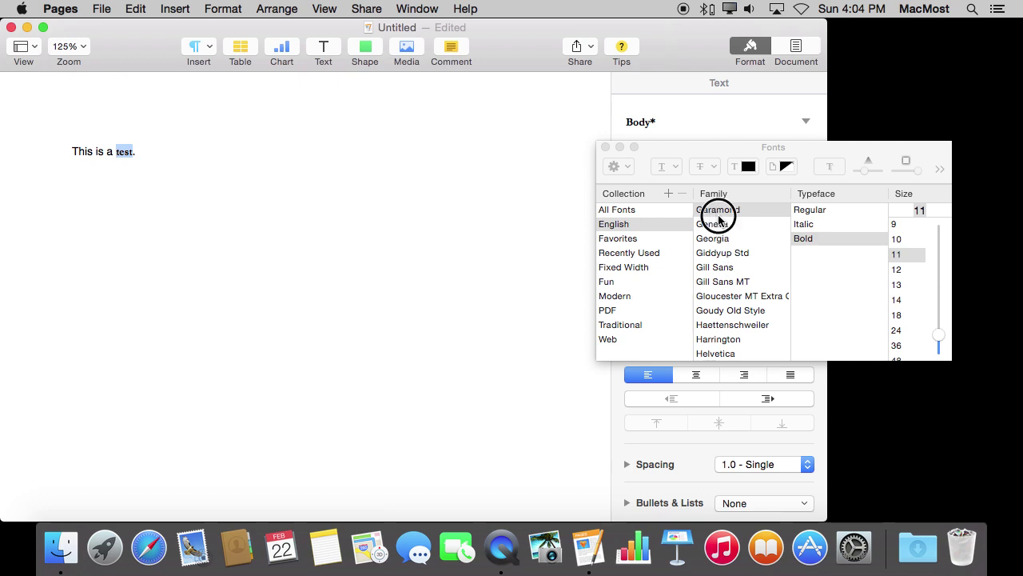
{"action": "left_click", "coordinate": [715, 226]}
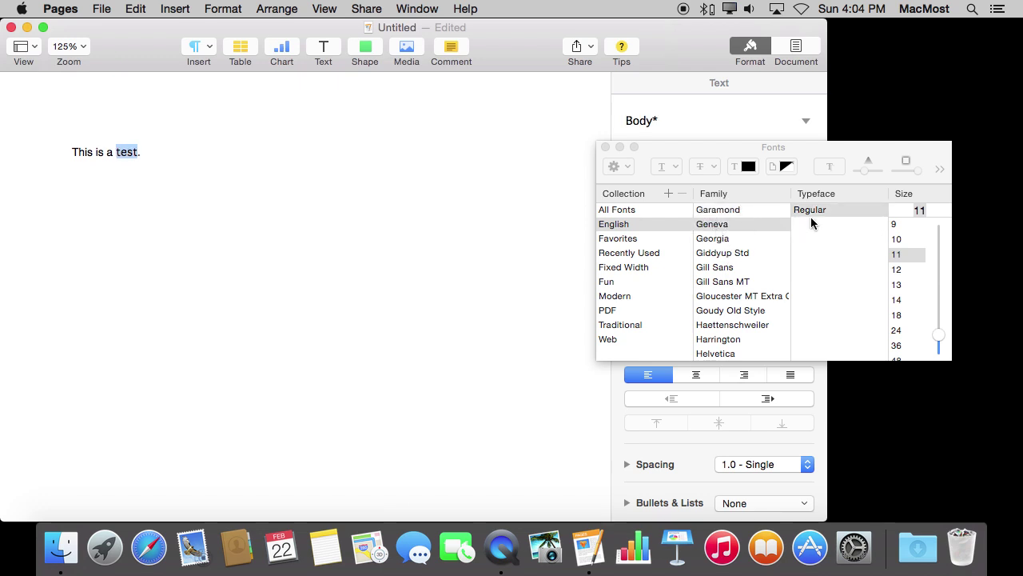
{"action": "left_click", "coordinate": [727, 325]}
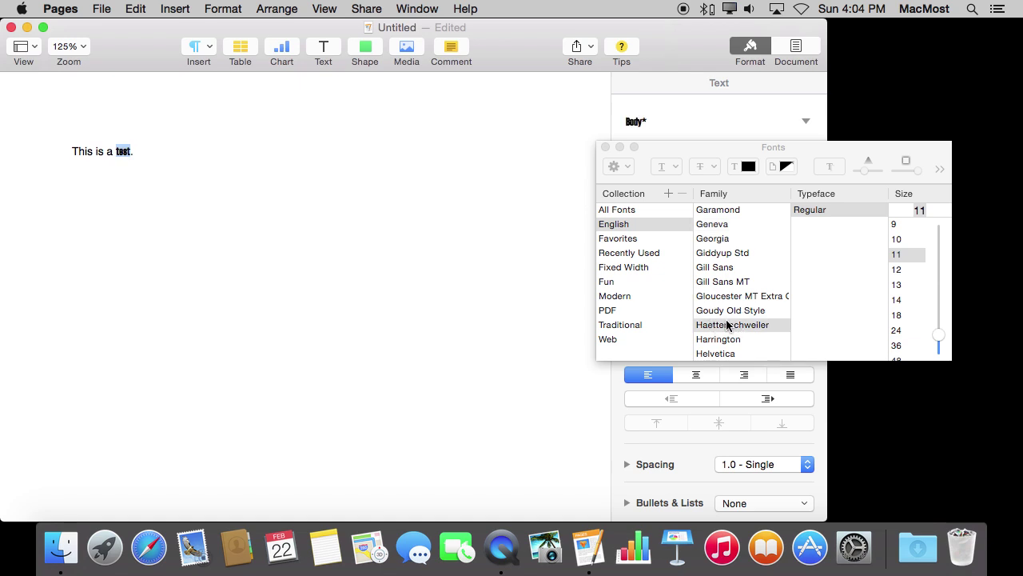
{"action": "left_click", "coordinate": [717, 339]}
Step: Set the word test to Helvetica Bold at 14 pt
{"action": "scroll", "coordinate": [719, 334], "scroll_direction": "down", "scroll_amount": 2}
{"action": "left_click", "coordinate": [722, 327]}
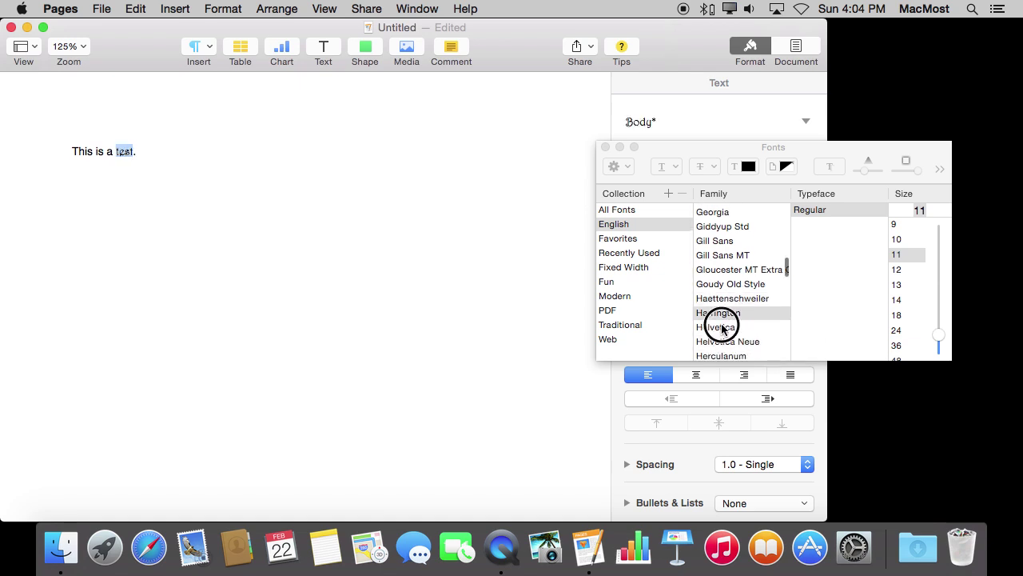
{"action": "left_click", "coordinate": [813, 272]}
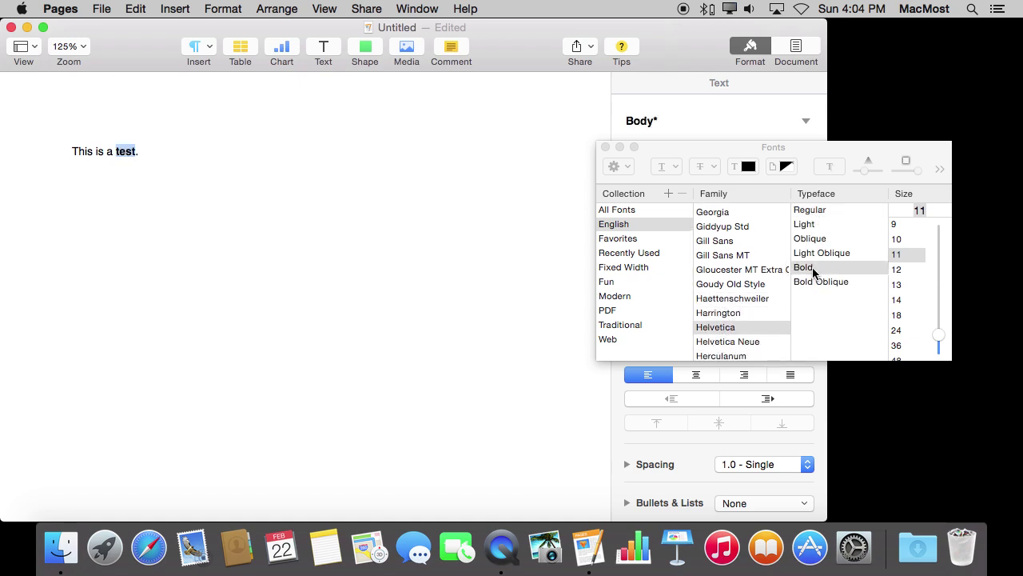
{"action": "left_click", "coordinate": [907, 302]}
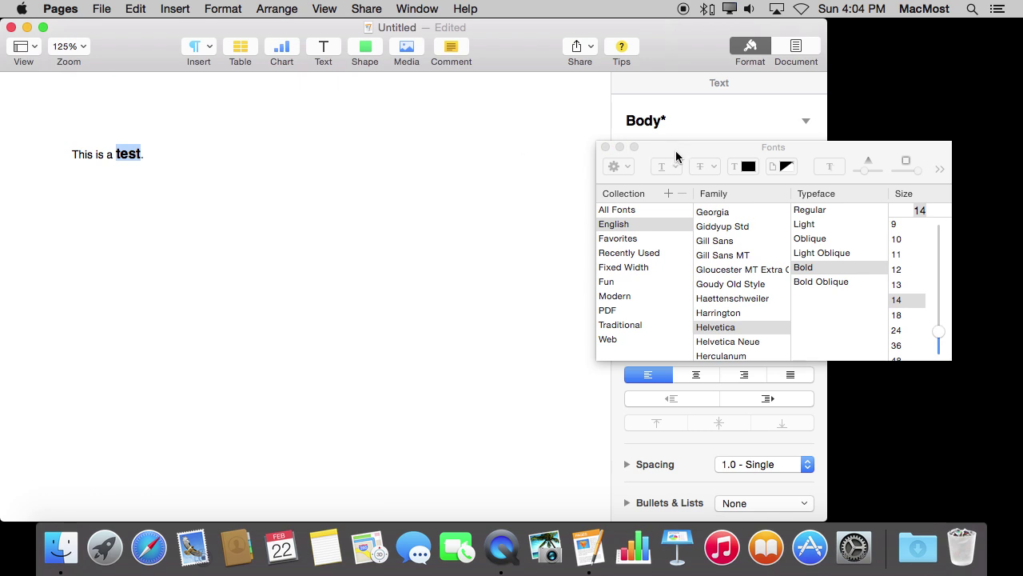
Step: Add Helvetica Bold 14 pt to Favorites and view the Favorites collection
{"action": "left_click", "coordinate": [624, 171]}
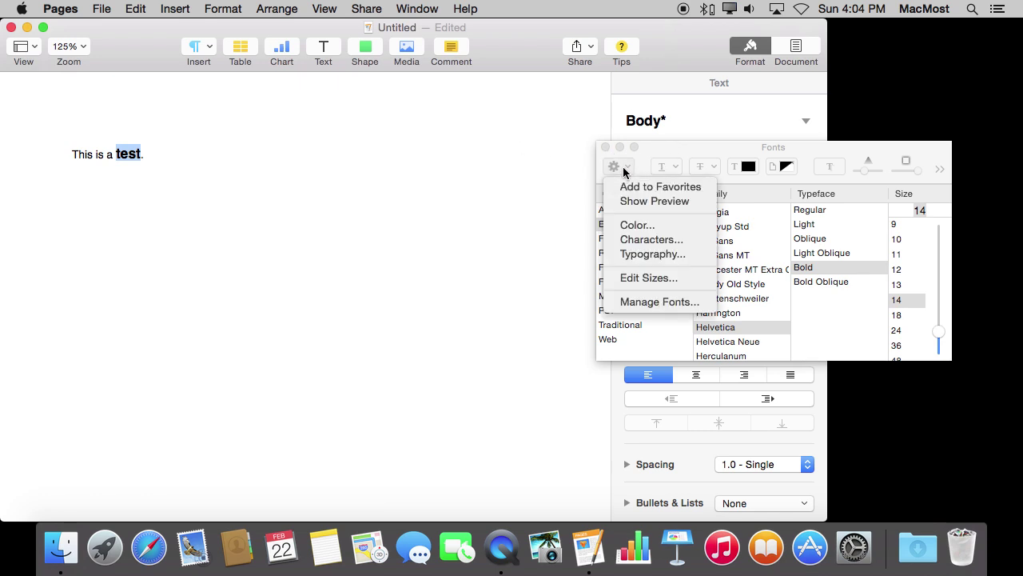
{"action": "left_click", "coordinate": [627, 187]}
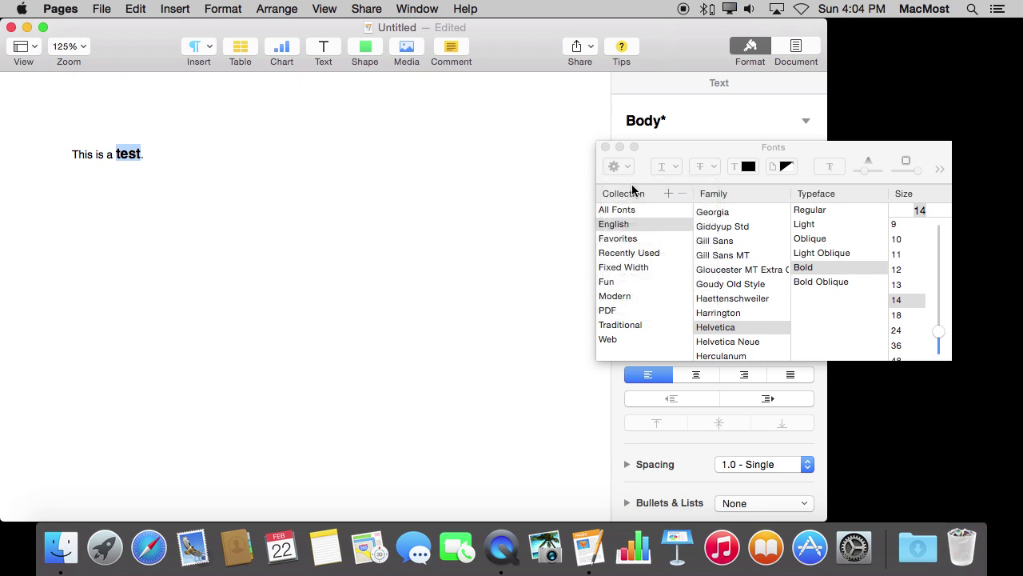
{"action": "left_click", "coordinate": [620, 239]}
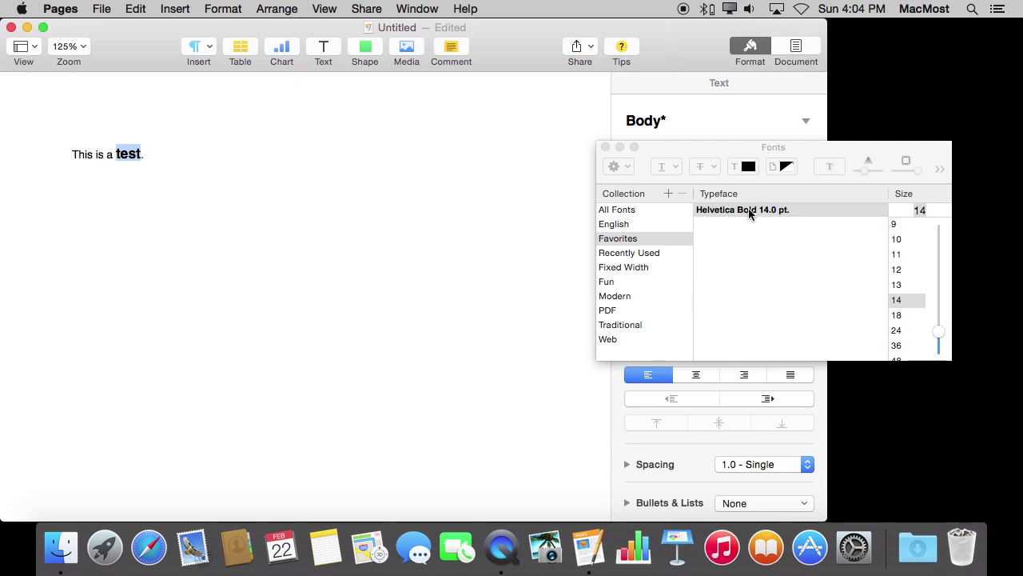
Step: Restyle the word test as Lucida Grande Regular at 18 pt
{"action": "left_click", "coordinate": [621, 225]}
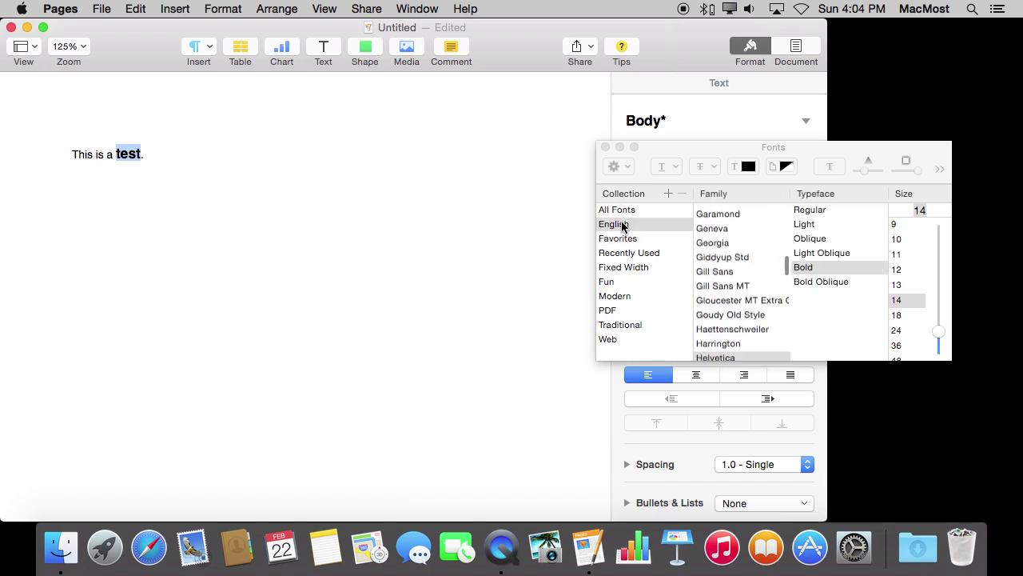
{"action": "scroll", "coordinate": [782, 325], "scroll_direction": "down", "scroll_amount": 3}
{"action": "scroll", "coordinate": [780, 326], "scroll_direction": "down", "scroll_amount": 2}
{"action": "scroll", "coordinate": [777, 325], "scroll_direction": "down", "scroll_amount": 1}
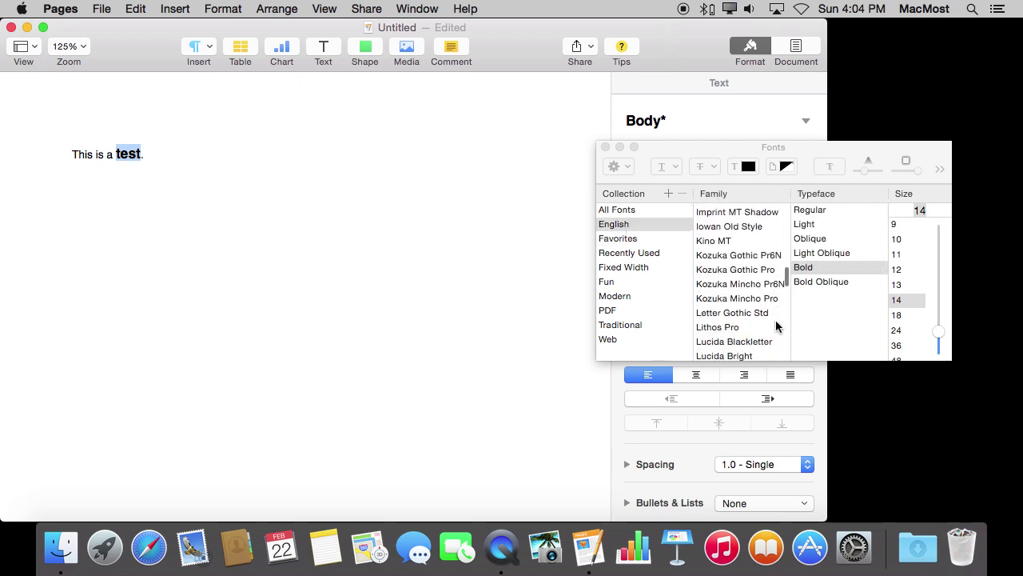
{"action": "scroll", "coordinate": [775, 325], "scroll_direction": "down", "scroll_amount": 3}
{"action": "scroll", "coordinate": [775, 325], "scroll_direction": "down", "scroll_amount": 1}
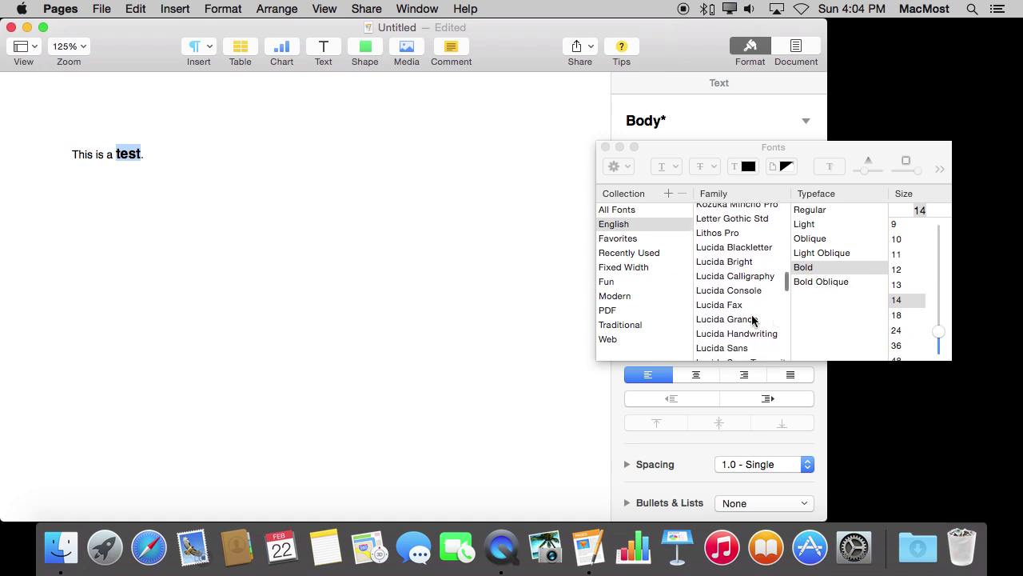
{"action": "left_click", "coordinate": [748, 320]}
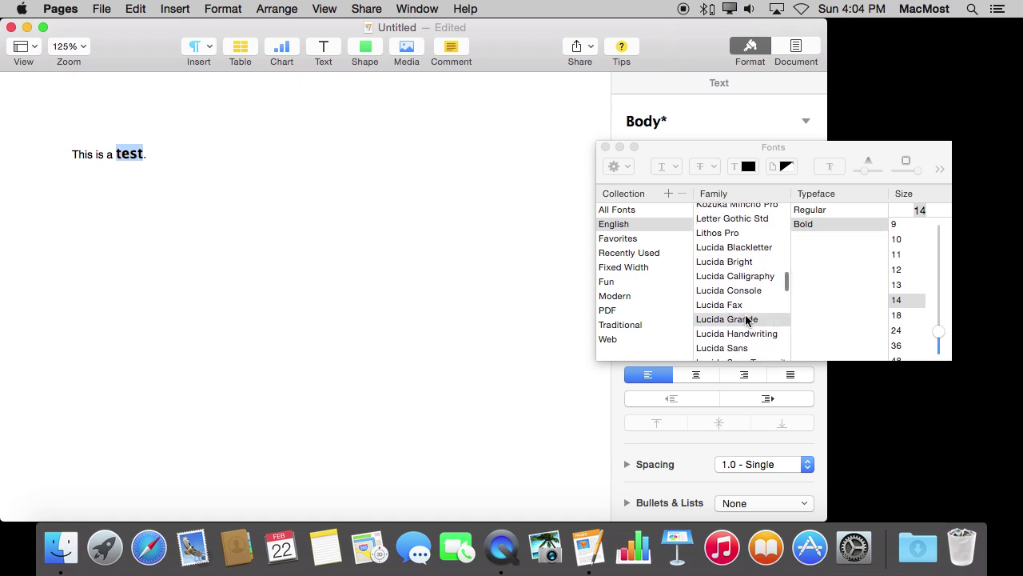
{"action": "left_click", "coordinate": [906, 317]}
{"action": "left_click", "coordinate": [822, 210]}
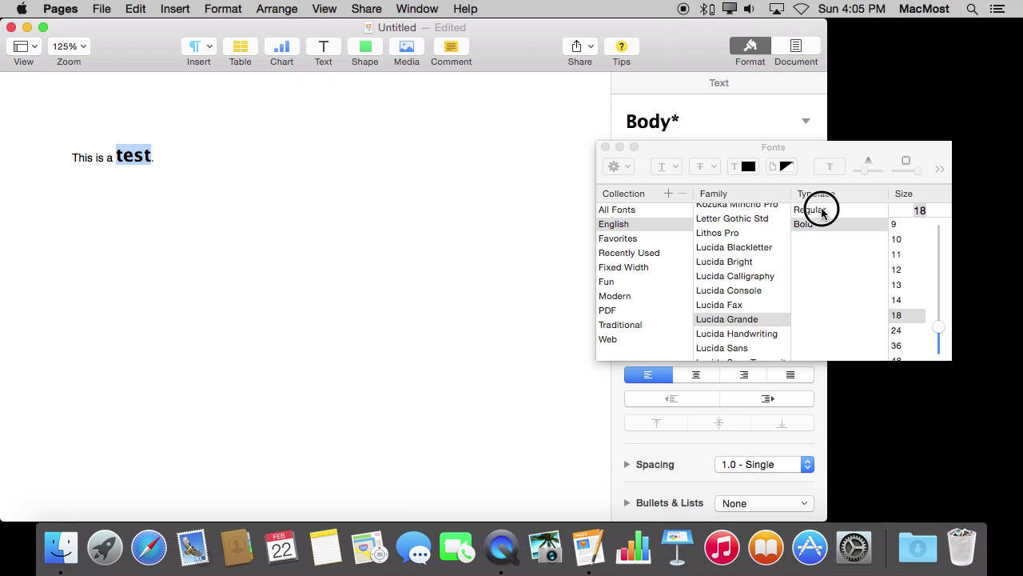
Step: Add Lucida Grande 18 pt to Favorites and try both saved favorites on test
{"action": "left_click", "coordinate": [617, 166]}
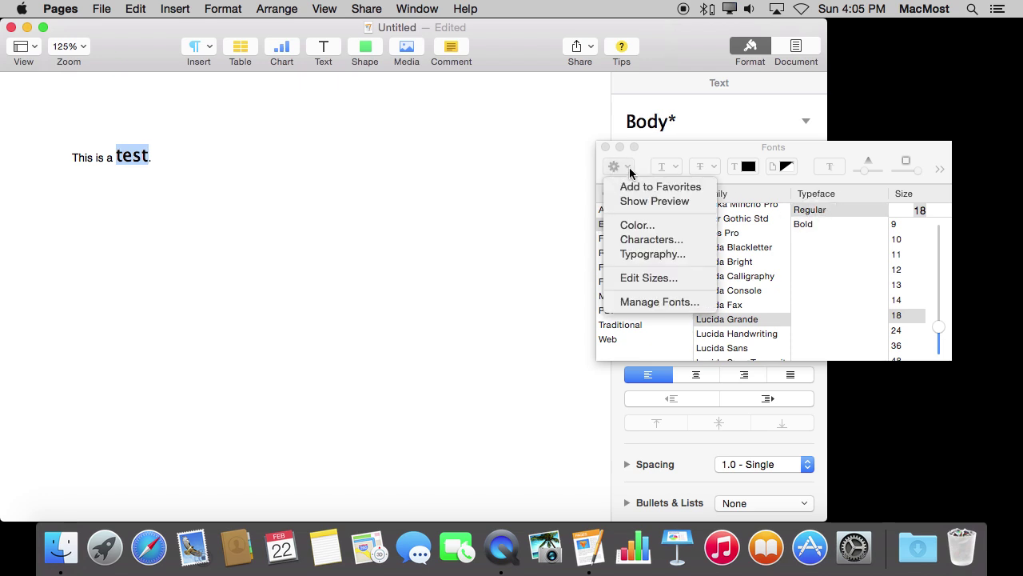
{"action": "left_click", "coordinate": [644, 189]}
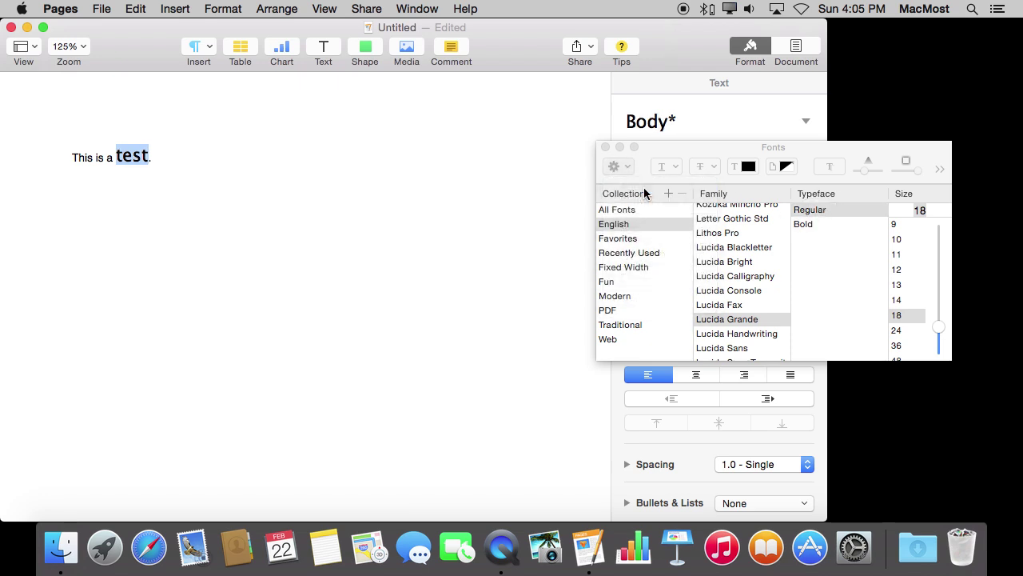
{"action": "left_click", "coordinate": [628, 238]}
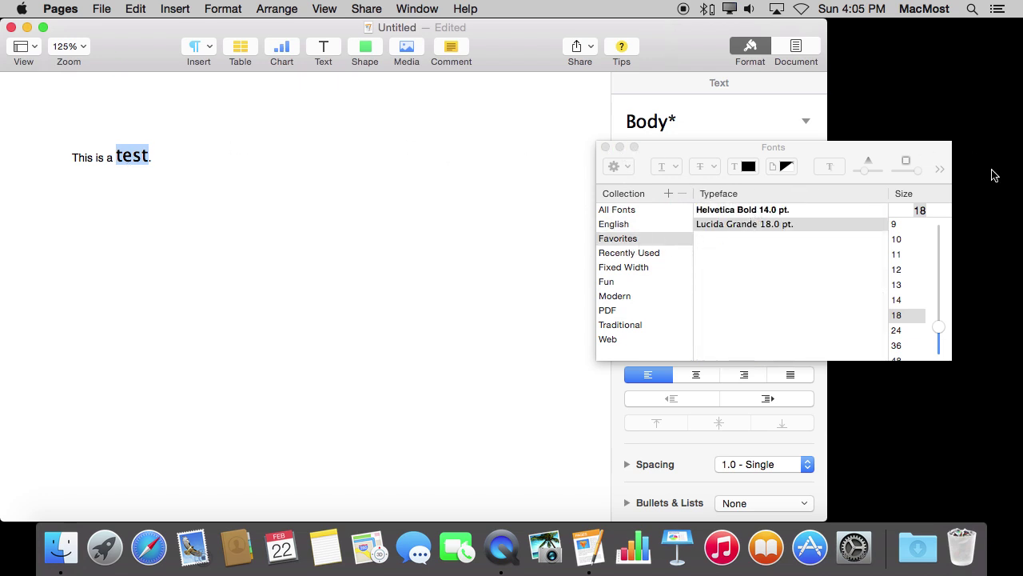
{"action": "left_click", "coordinate": [782, 211]}
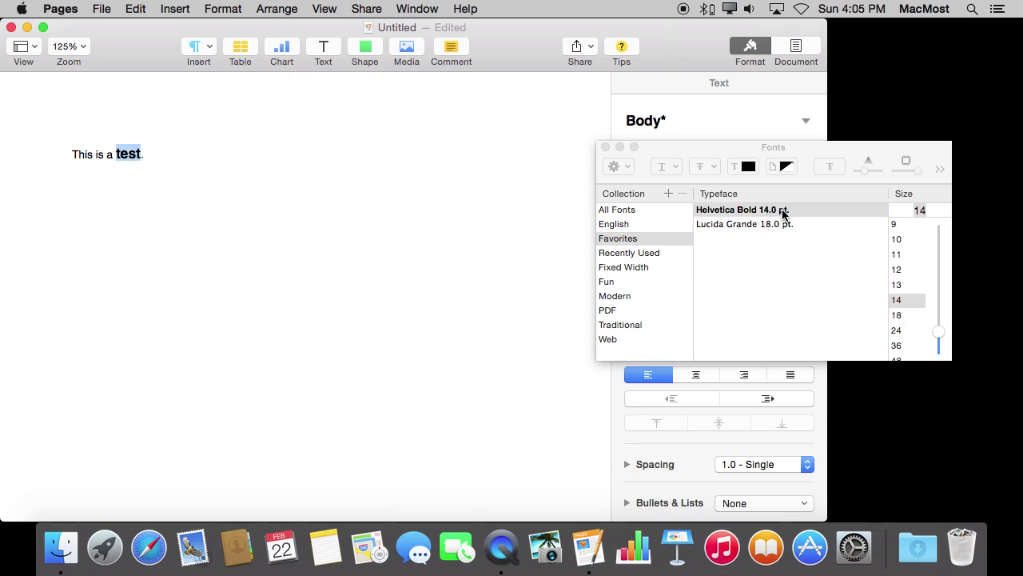
{"action": "left_click", "coordinate": [758, 226]}
{"action": "left_click", "coordinate": [753, 224]}
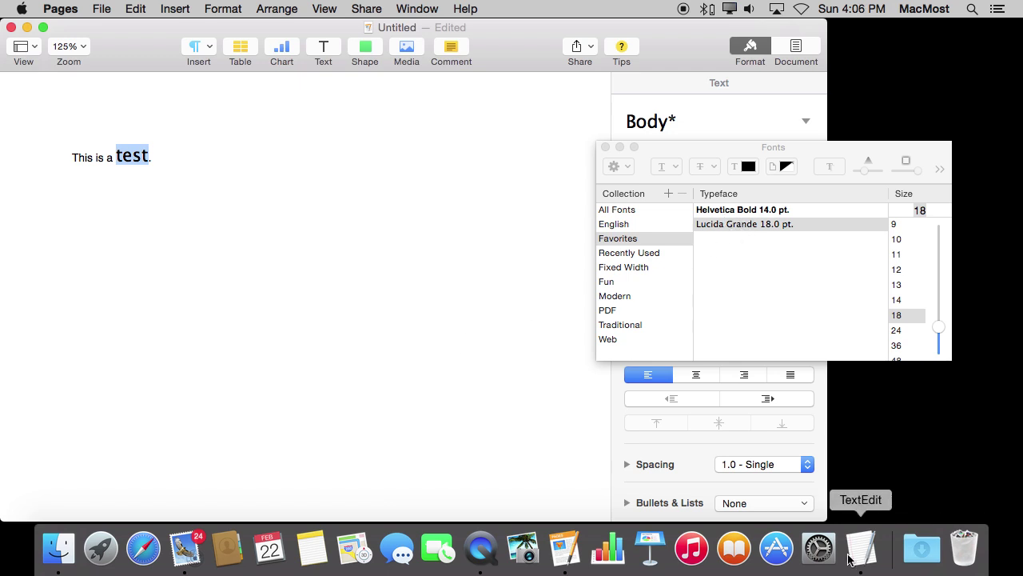
Step: In TextEdit, show the Fonts panel and select the word Something
{"action": "left_click", "coordinate": [861, 548]}
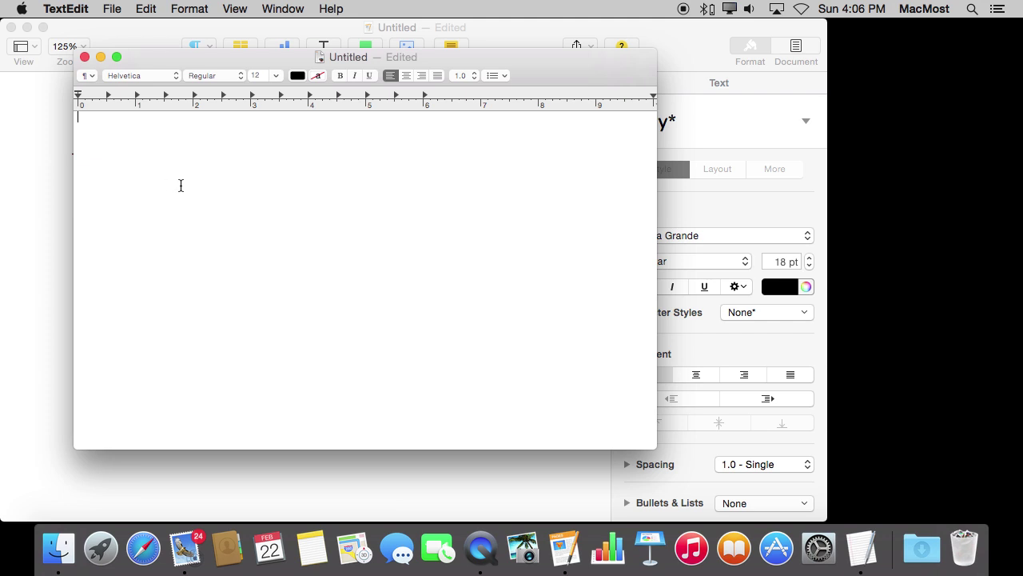
{"action": "left_click", "coordinate": [184, 7]}
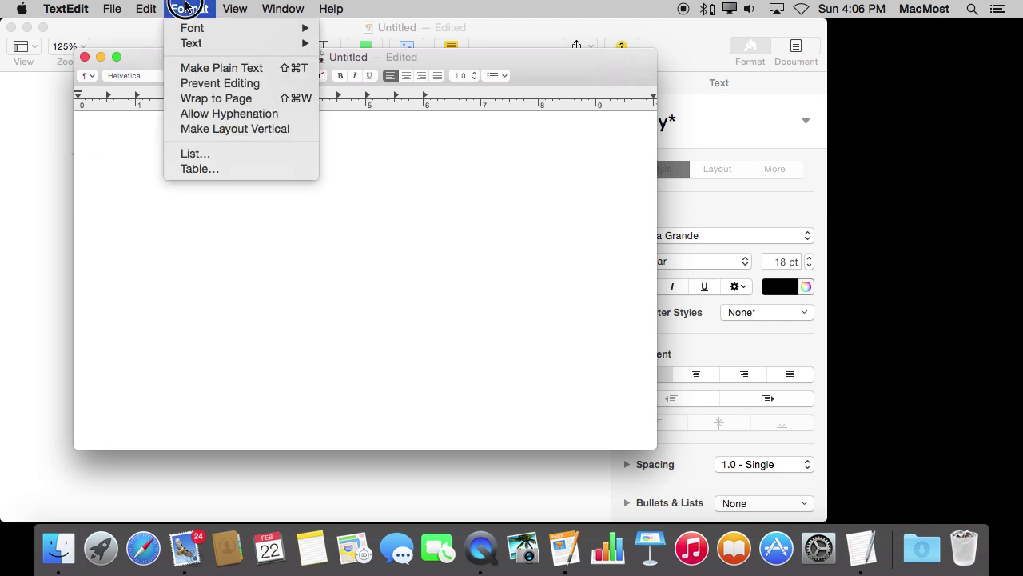
{"action": "left_click", "coordinate": [185, 7]}
{"action": "left_click", "coordinate": [184, 7]}
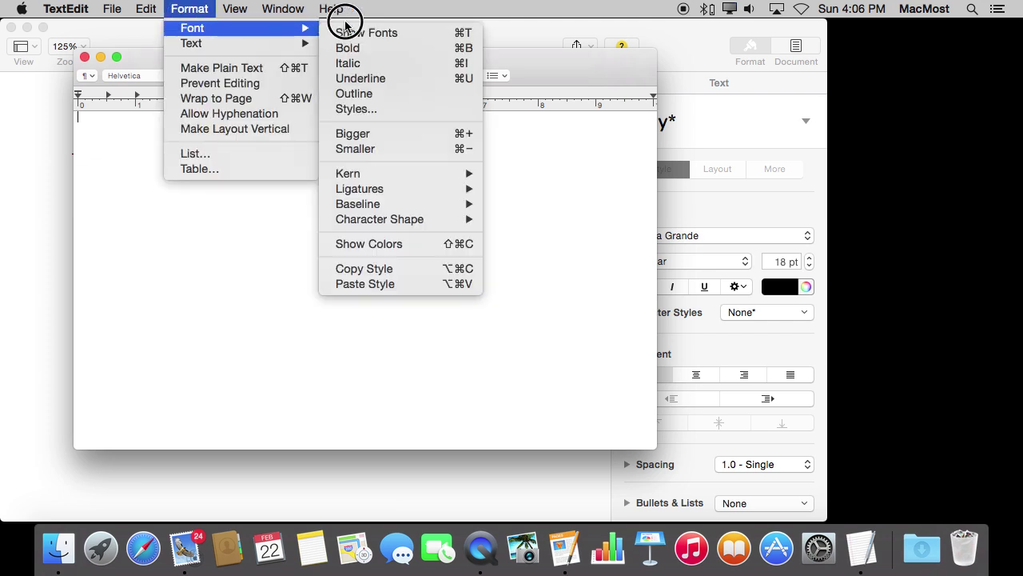
{"action": "left_click", "coordinate": [377, 32]}
{"action": "type", "text": "Something"}
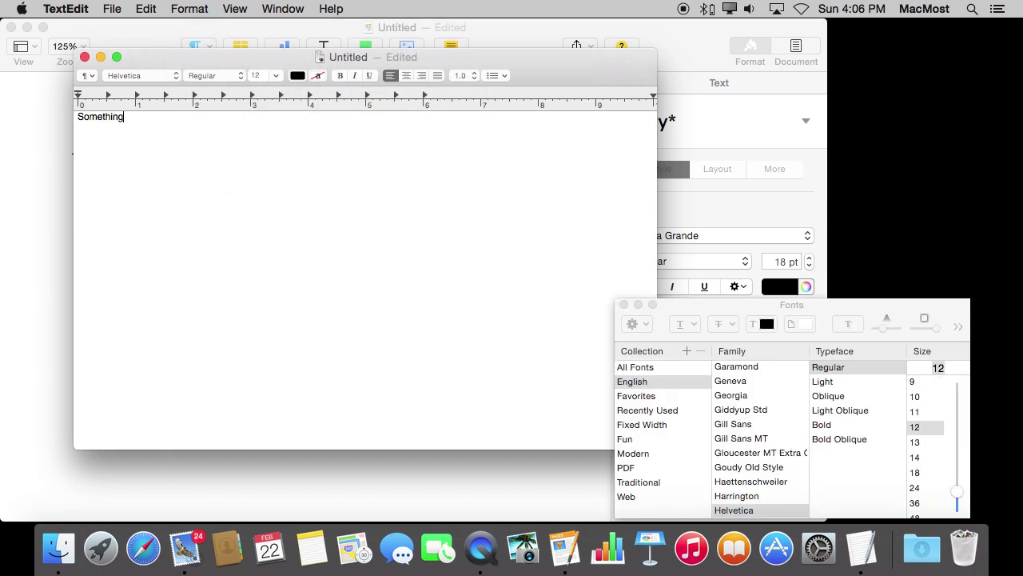
{"action": "key", "text": "super+a"}
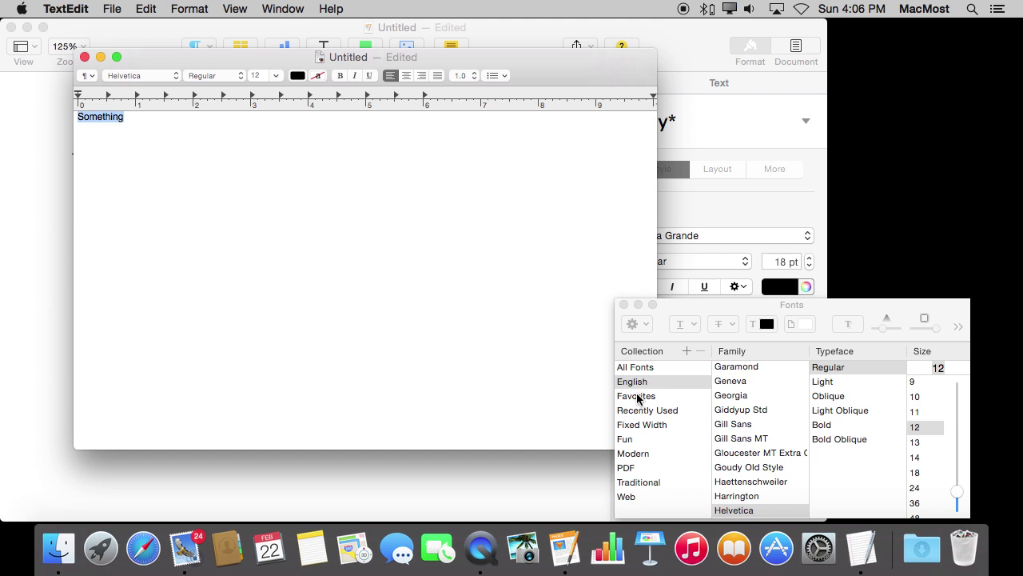
Step: Apply the Lucida Grande 18 pt favorite to Something, then bring up a new Mail message
{"action": "left_click", "coordinate": [638, 396]}
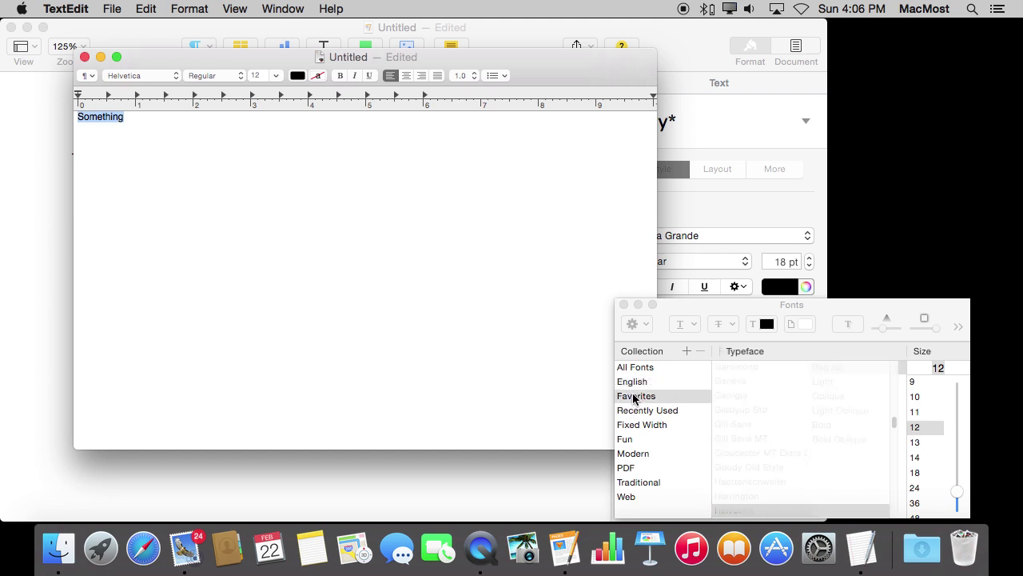
{"action": "left_click", "coordinate": [744, 369]}
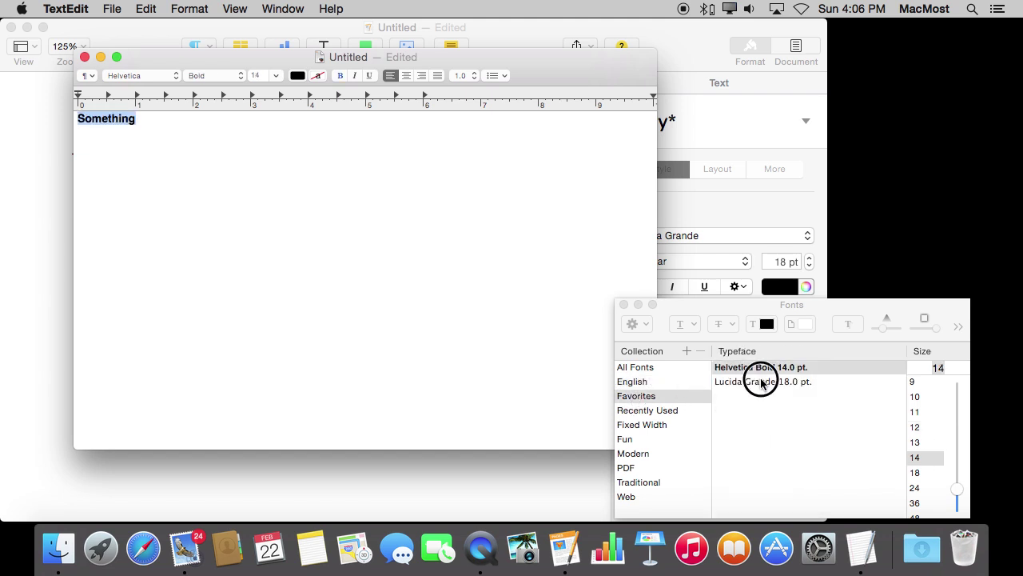
{"action": "left_click", "coordinate": [761, 382]}
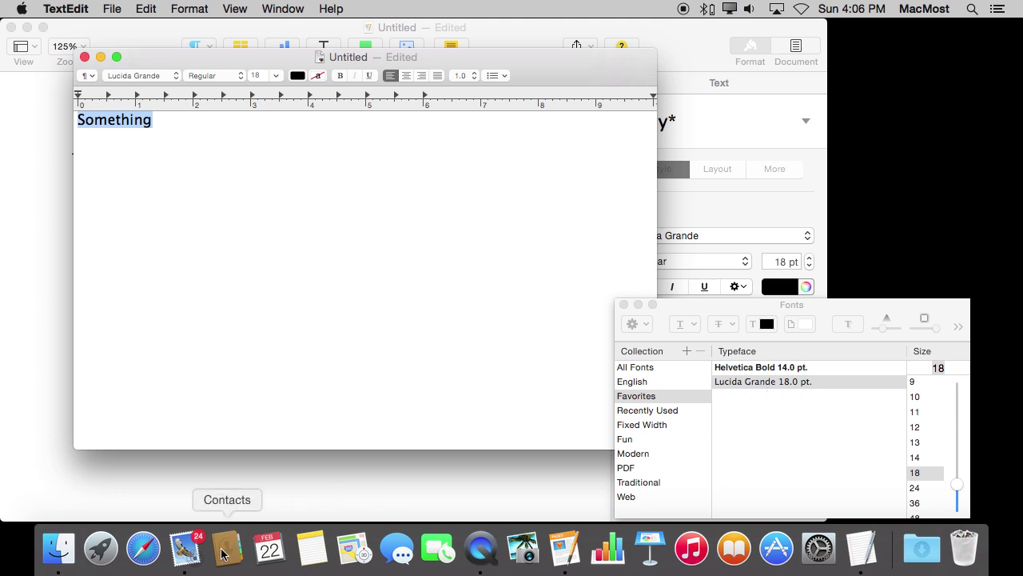
{"action": "left_click", "coordinate": [182, 548]}
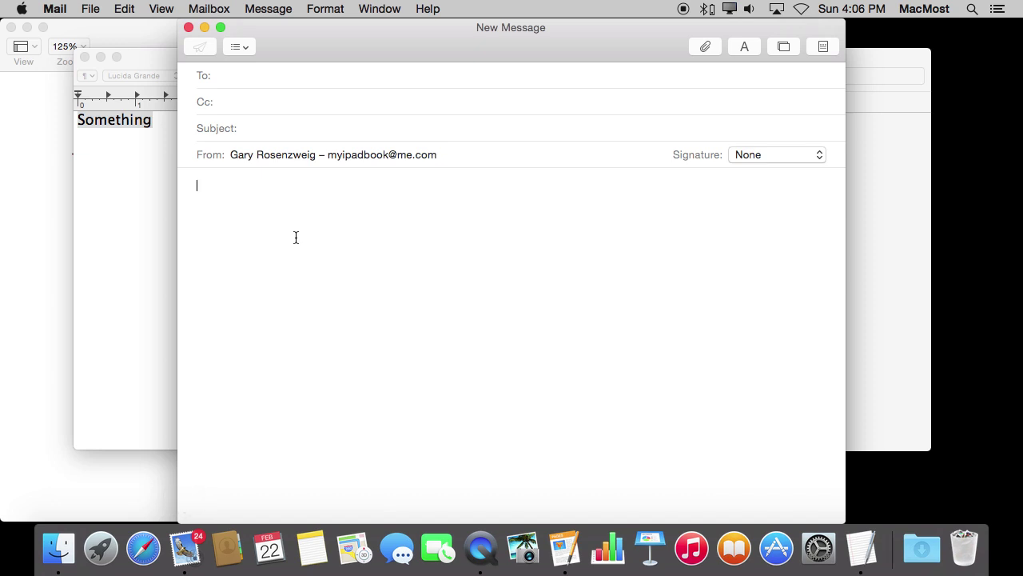
Step: Give the word Message in the new email the Helvetica Bold 14 pt favorite
{"action": "key", "text": "super+a"}
{"action": "key", "text": "super+t"}
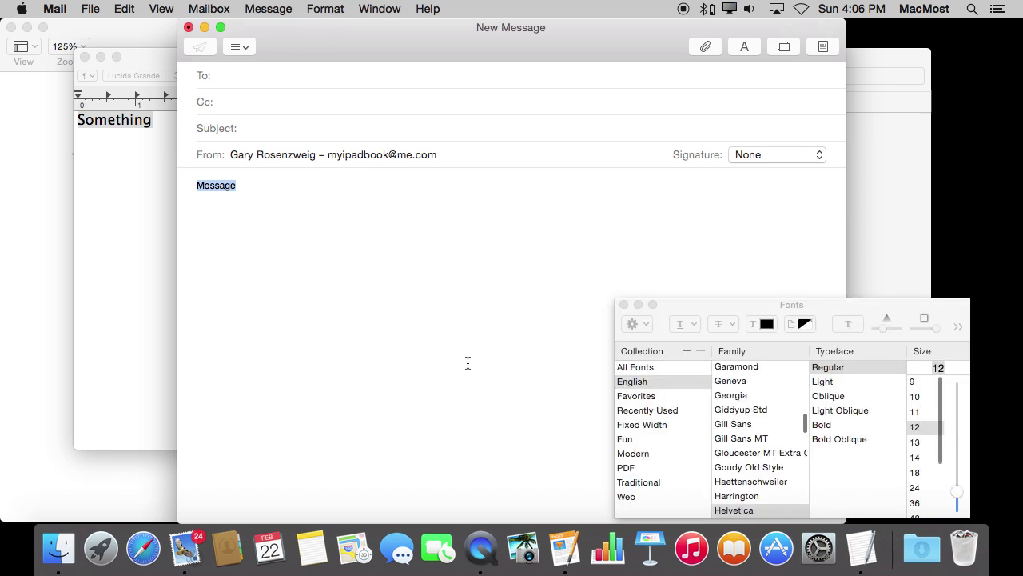
{"action": "left_click", "coordinate": [640, 395]}
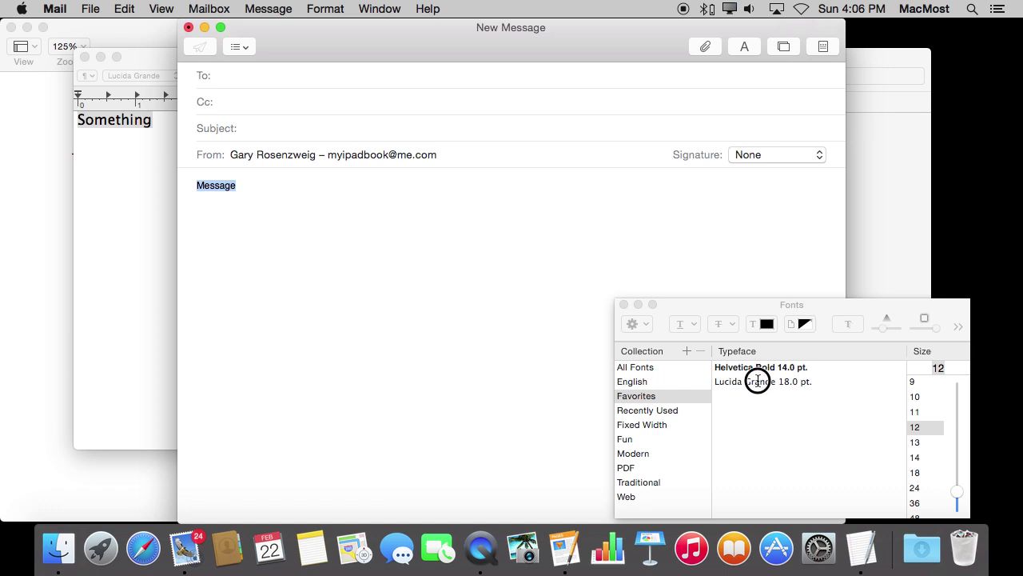
{"action": "left_click", "coordinate": [758, 381]}
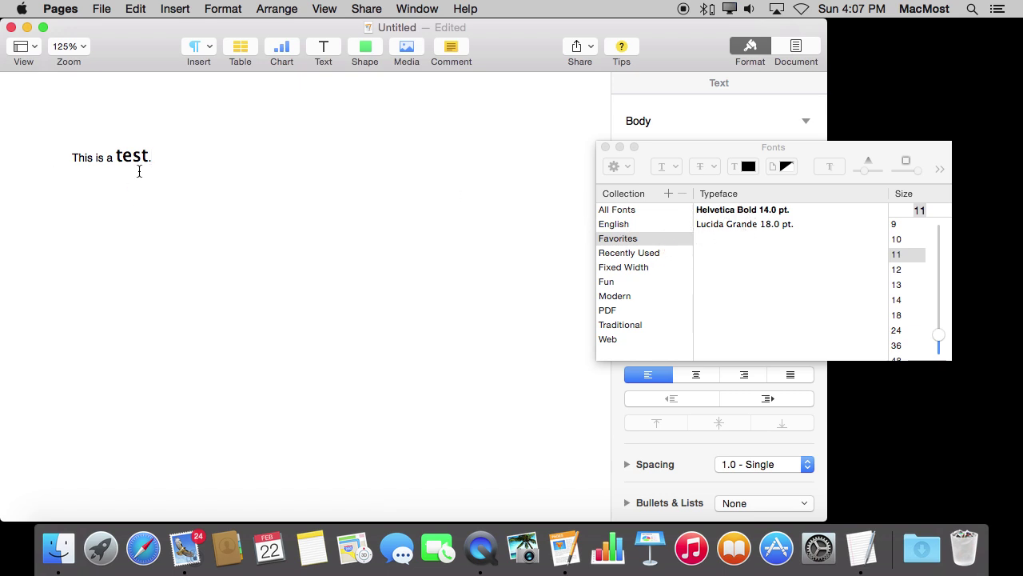
Step: Color the word test dark red using the Colors picker
{"action": "double_click", "coordinate": [124, 158]}
{"action": "left_click", "coordinate": [749, 166]}
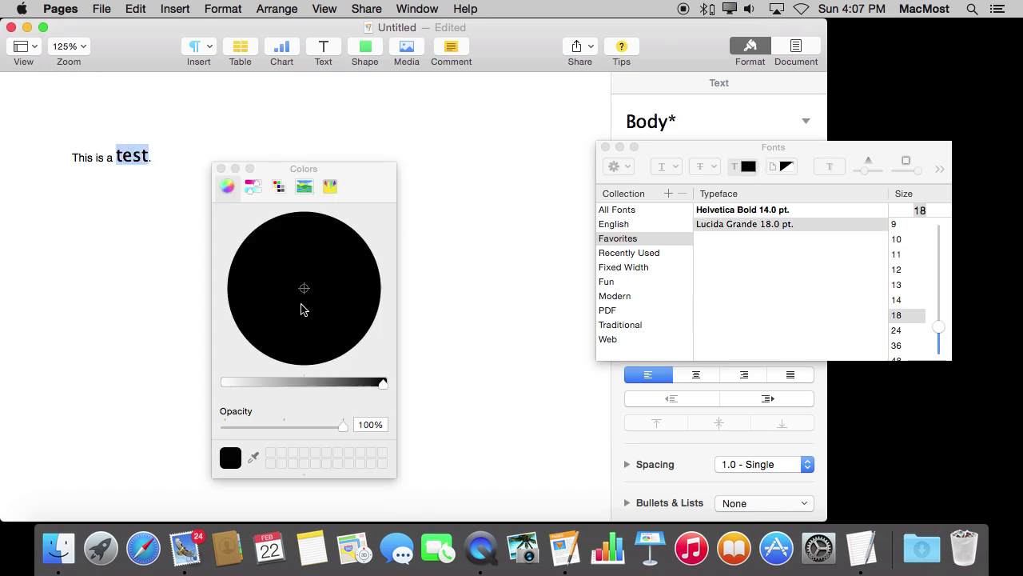
{"action": "left_click_drag", "start_coordinate": [331, 380], "coordinate": [319, 383]}
{"action": "left_click_drag", "start_coordinate": [338, 270], "coordinate": [374, 286]}
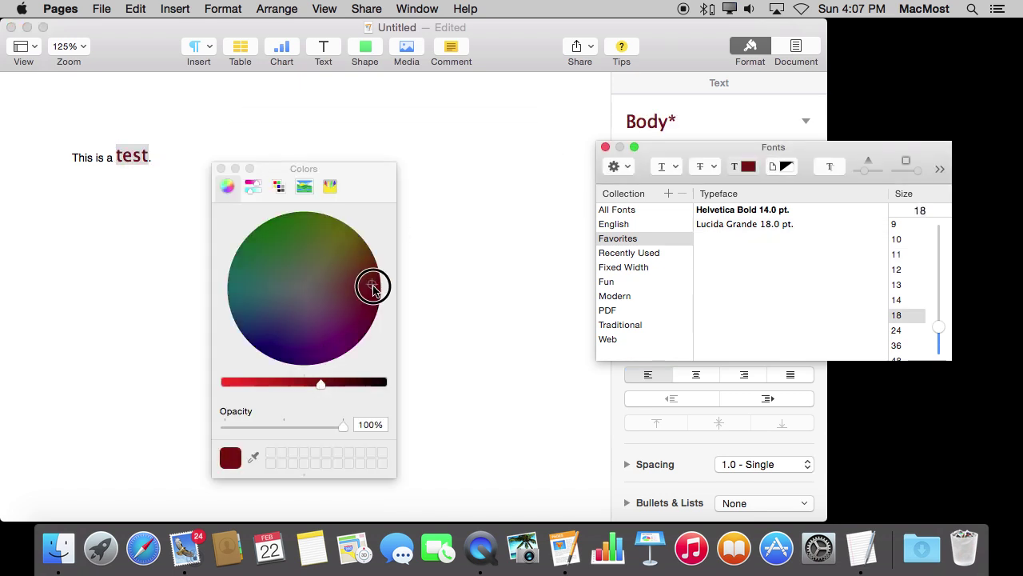
{"action": "left_click", "coordinate": [221, 169]}
Step: Add the dark red Lucida Grande 18 pt font to Favorites and check the entries
{"action": "left_click", "coordinate": [616, 166]}
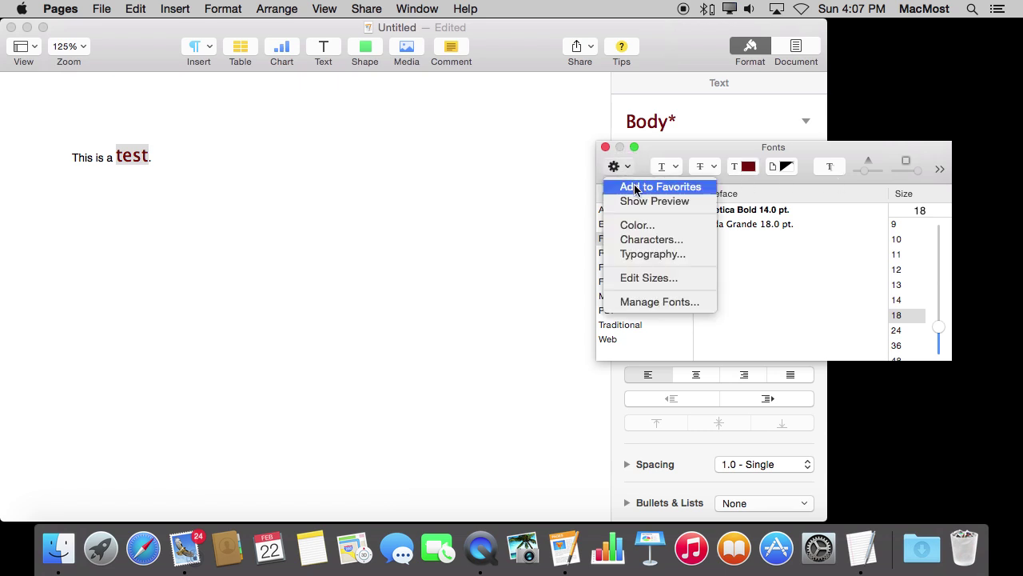
{"action": "left_click", "coordinate": [636, 189]}
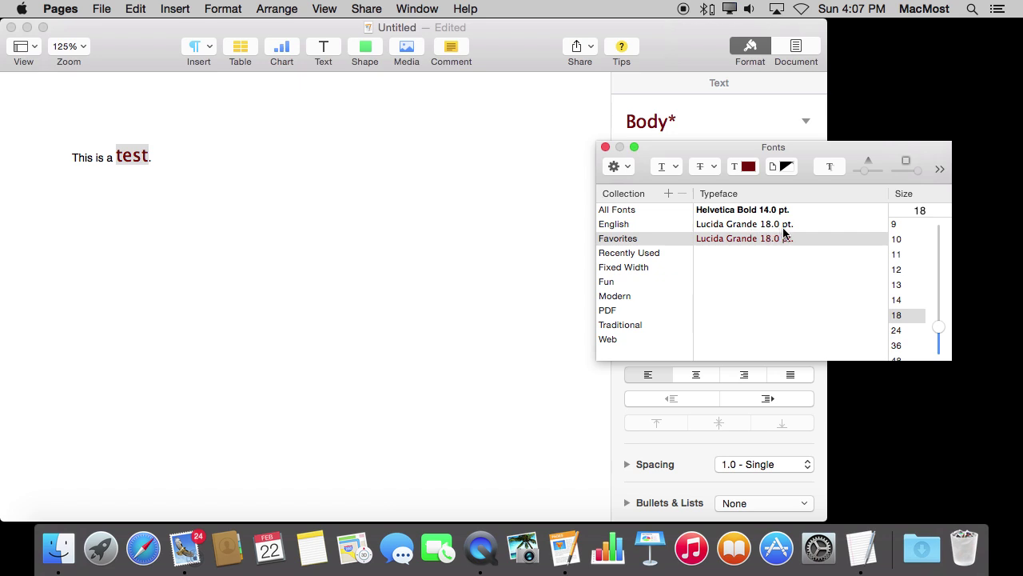
{"action": "left_click", "coordinate": [753, 225]}
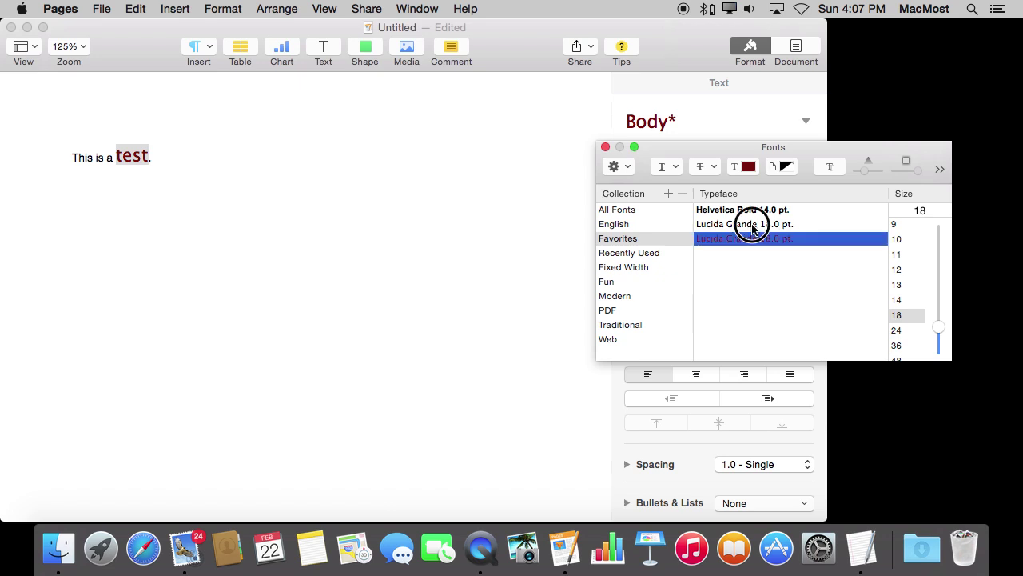
{"action": "left_click", "coordinate": [737, 239]}
{"action": "left_click", "coordinate": [734, 226]}
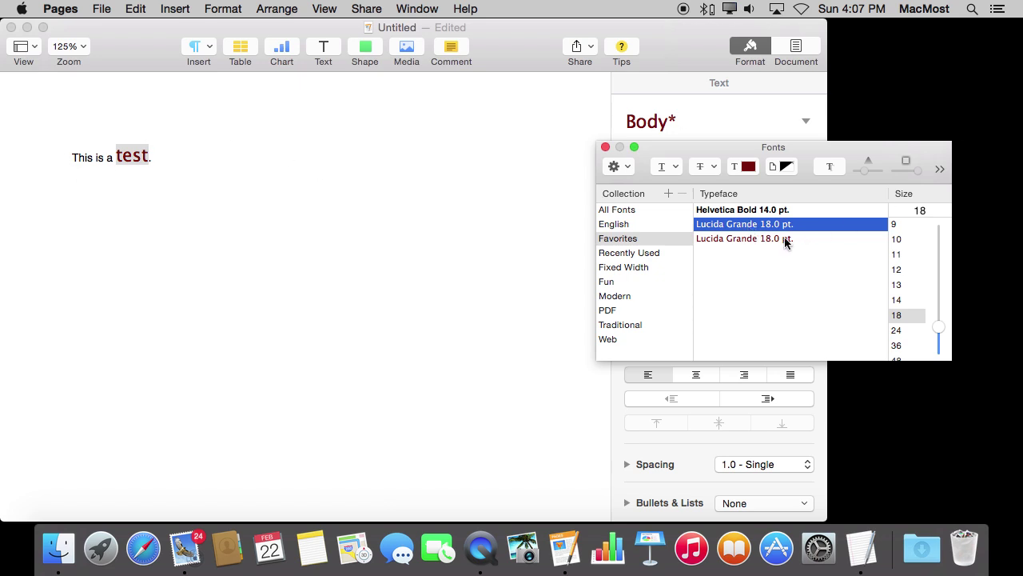
{"action": "left_click", "coordinate": [785, 238]}
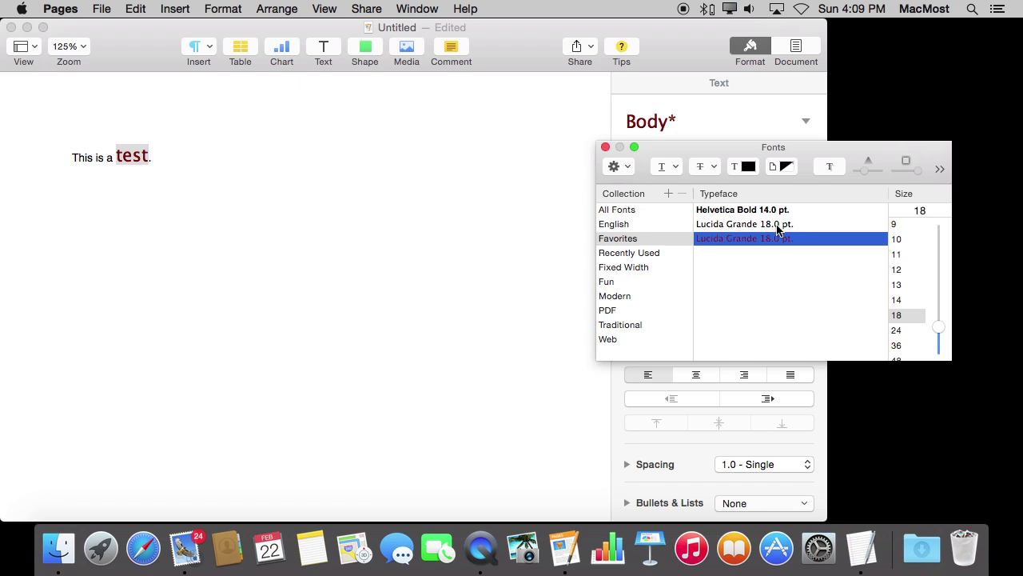
Step: Drag the duplicate dark red Lucida Grande 18 pt entry out of Favorites to delete it
{"action": "left_click", "coordinate": [621, 167]}
{"action": "left_click", "coordinate": [755, 246]}
{"action": "left_click", "coordinate": [720, 223]}
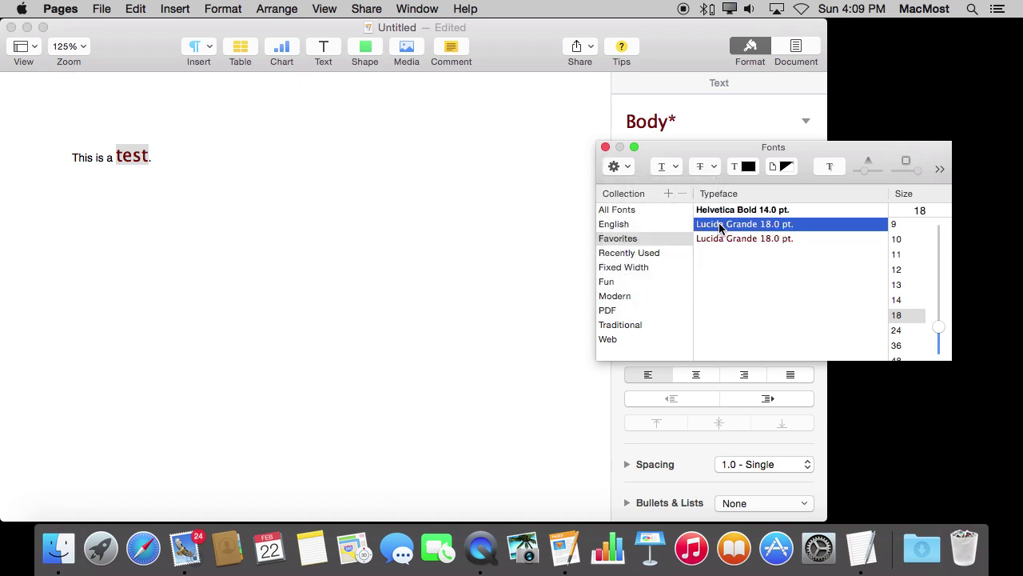
{"action": "left_click", "coordinate": [722, 238]}
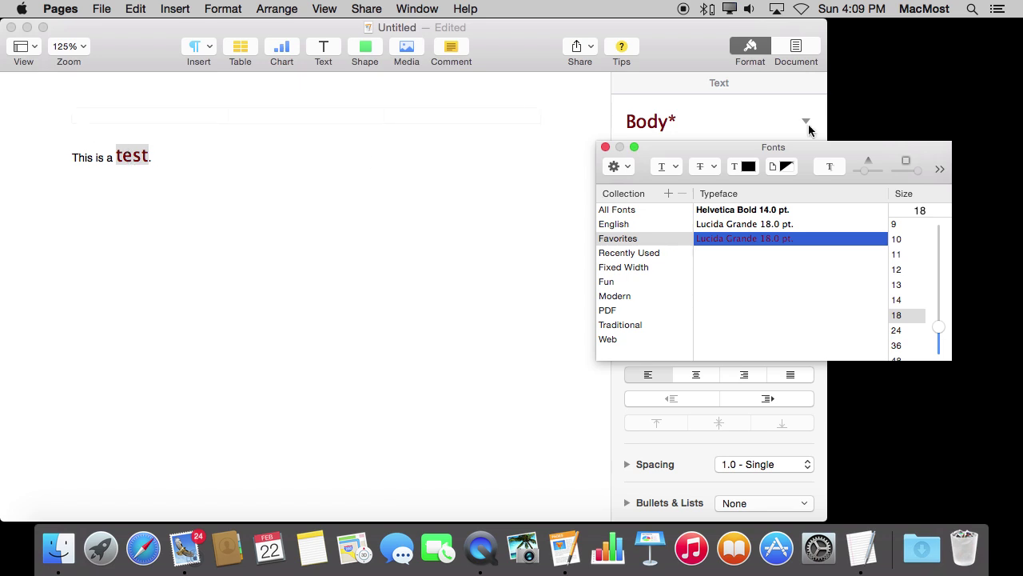
{"action": "left_click_drag", "start_coordinate": [703, 238], "coordinate": [871, 86]}
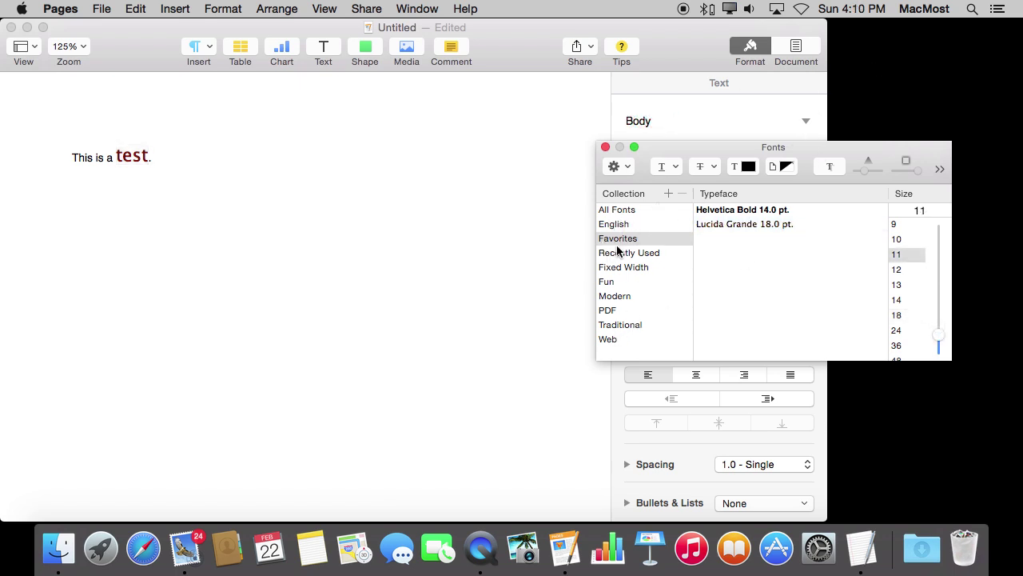
Step: Add a new font collection named My Fonts
{"action": "left_click", "coordinate": [618, 166]}
{"action": "key", "text": "Escape"}
{"action": "left_click", "coordinate": [668, 193]}
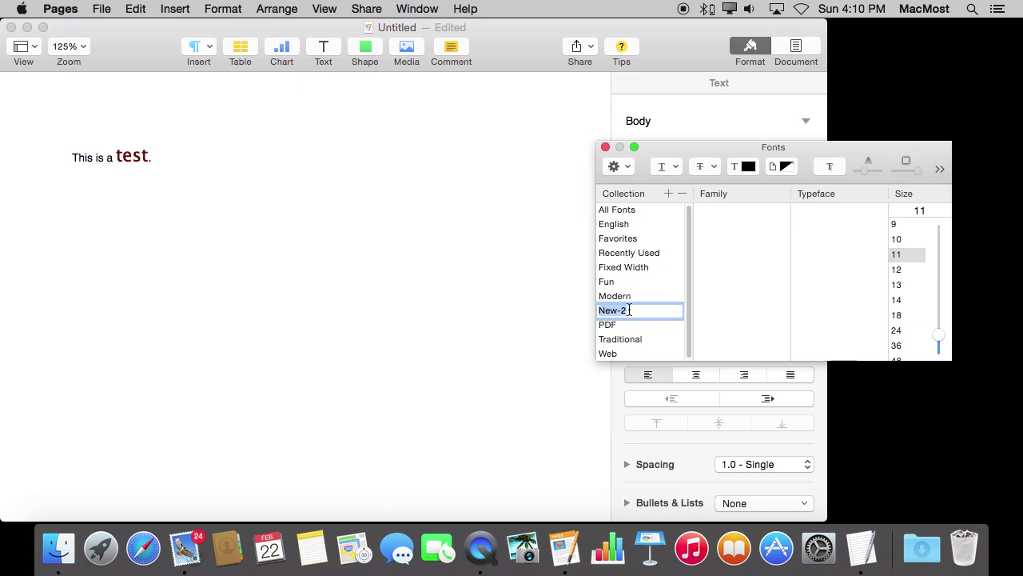
{"action": "type", "text": "My Fonts"}
{"action": "key", "text": "Return"}
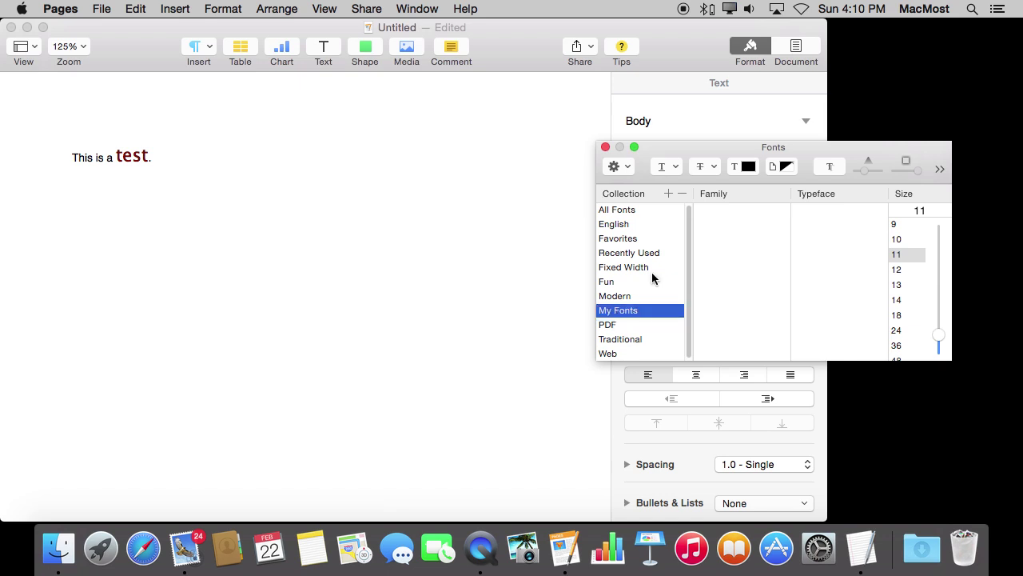
Step: Drag Lucida Grande into My Fonts, then browse the Modern and Traditional collections
{"action": "left_click", "coordinate": [626, 240]}
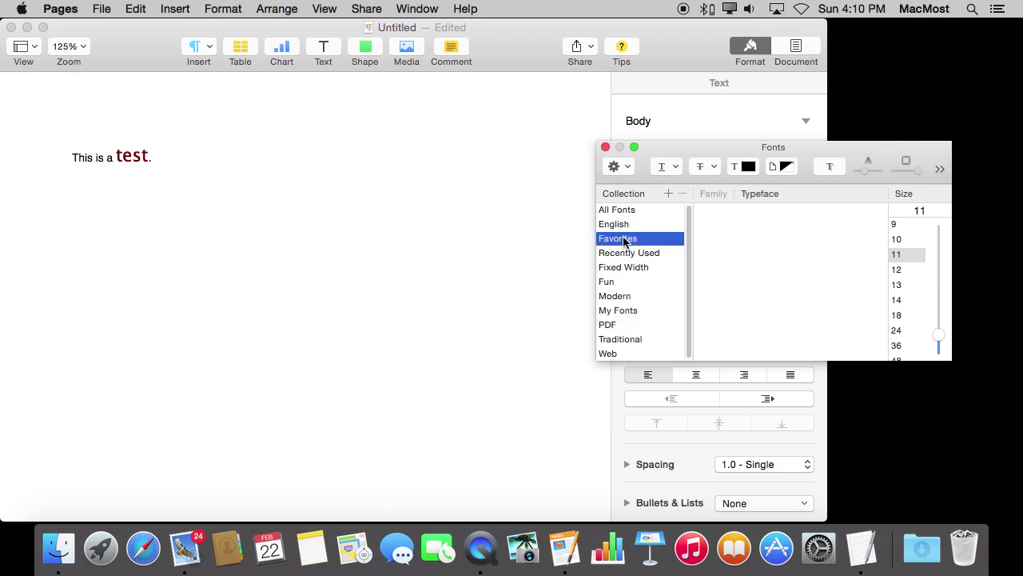
{"action": "mouse_move", "coordinate": [726, 225]}
{"action": "left_mouse_down"}
{"action": "mouse_move", "coordinate": [629, 319]}
{"action": "mouse_move", "coordinate": [621, 314]}
{"action": "left_mouse_up"}
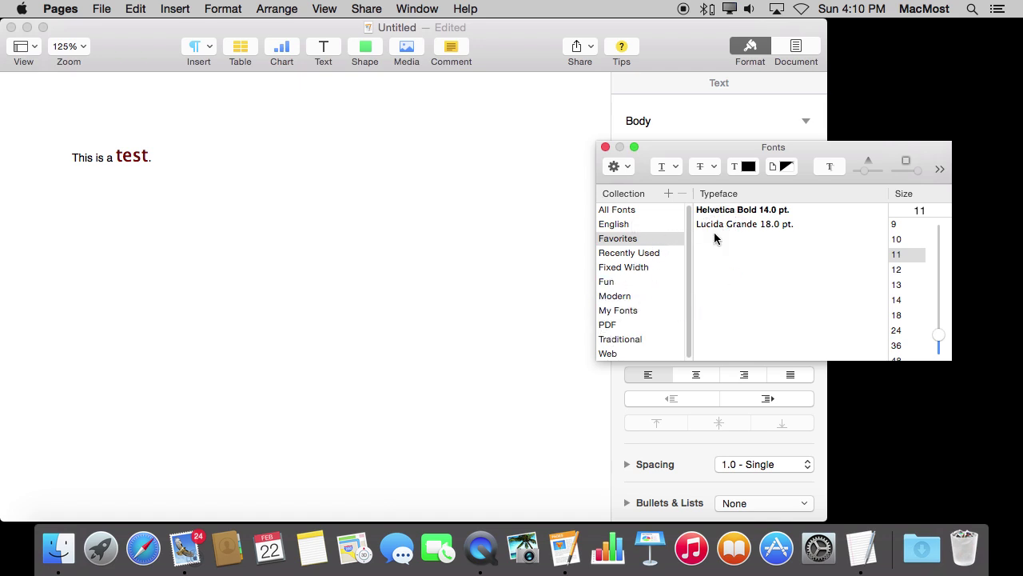
{"action": "left_click", "coordinate": [626, 312]}
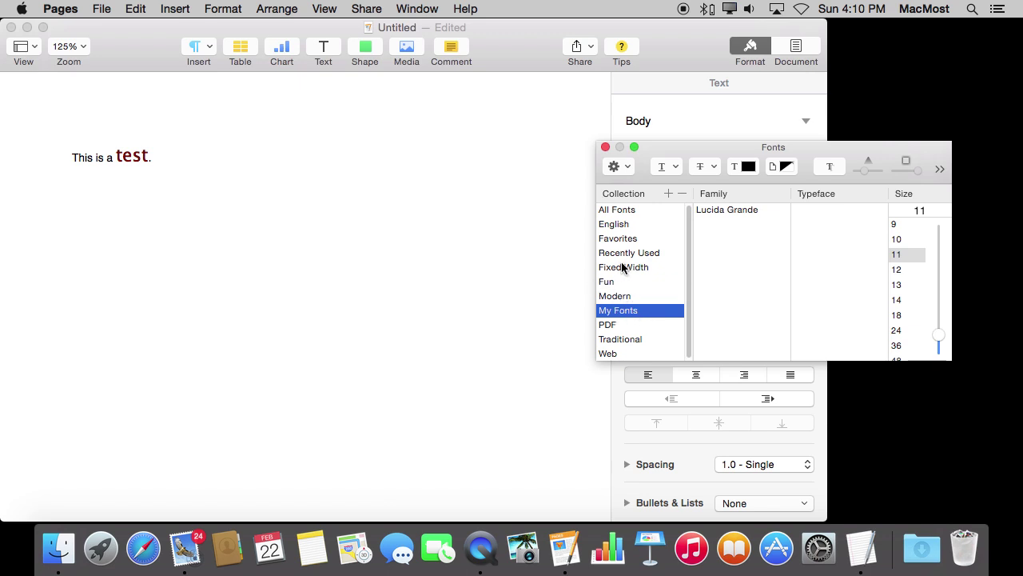
{"action": "left_click", "coordinate": [615, 297]}
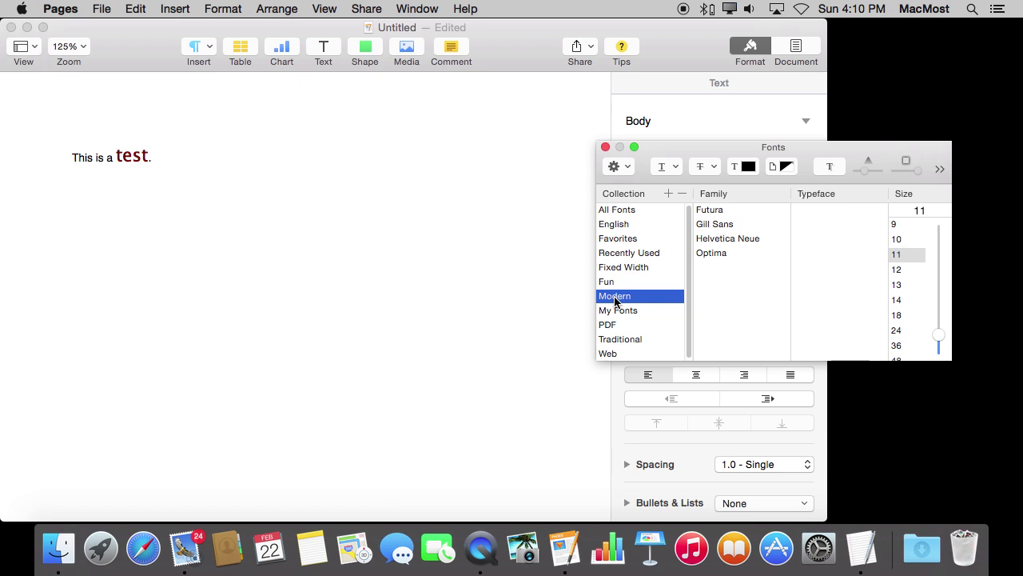
{"action": "left_click", "coordinate": [620, 341]}
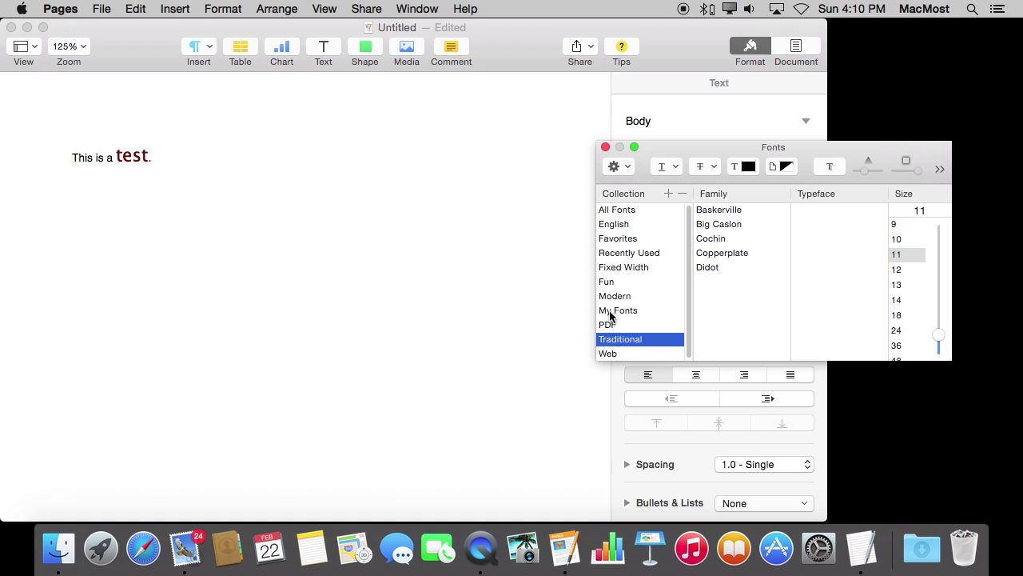
{"action": "left_click", "coordinate": [615, 238]}
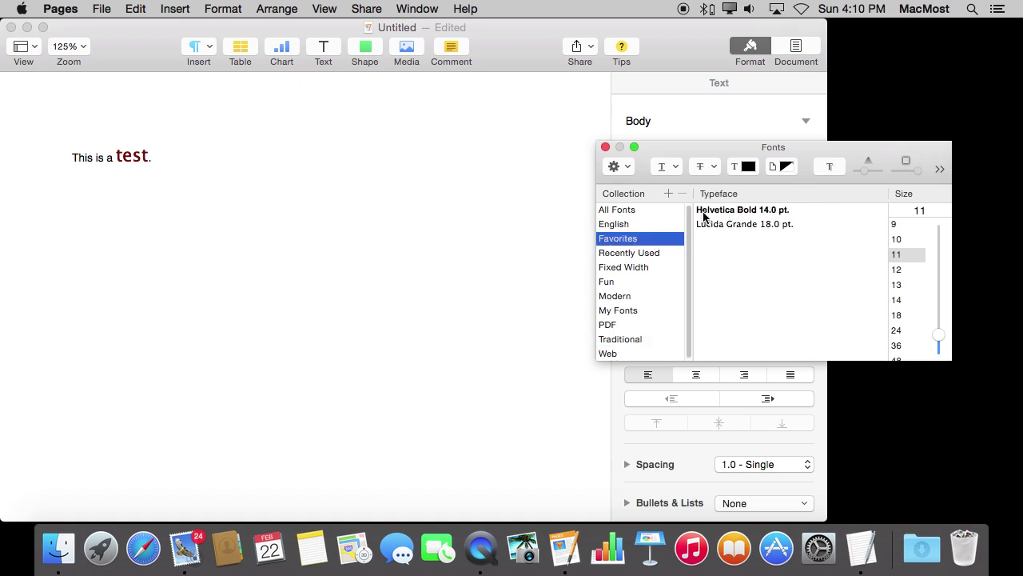
{"action": "left_click", "coordinate": [754, 209]}
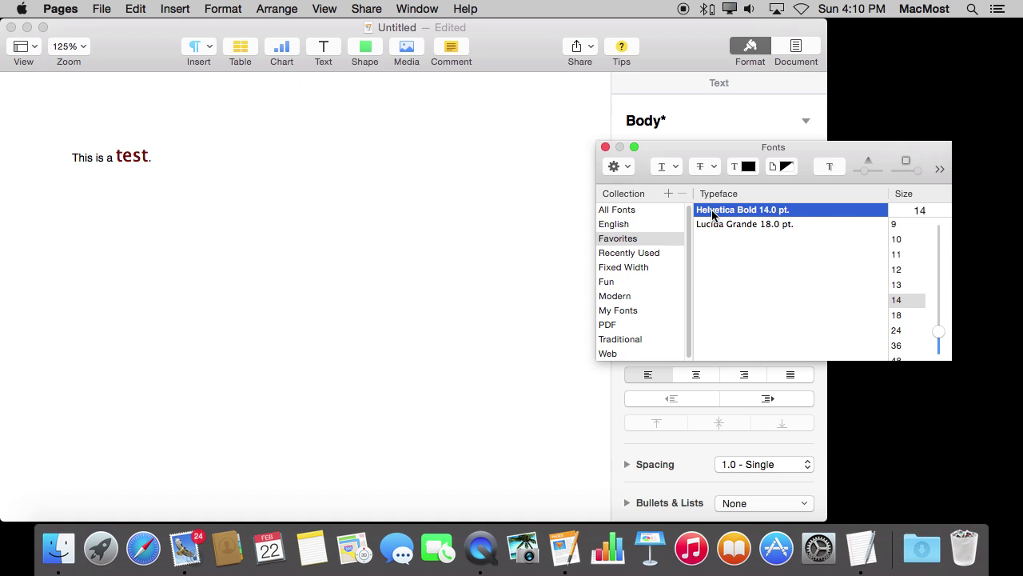
{"action": "left_click", "coordinate": [797, 210]}
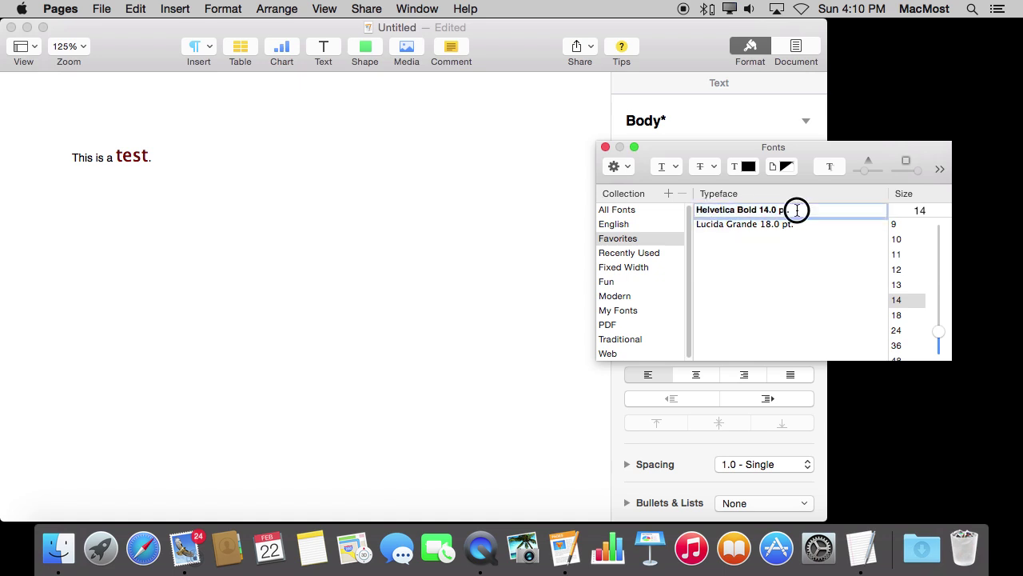
{"action": "left_click_drag", "start_coordinate": [797, 209], "coordinate": [688, 209]}
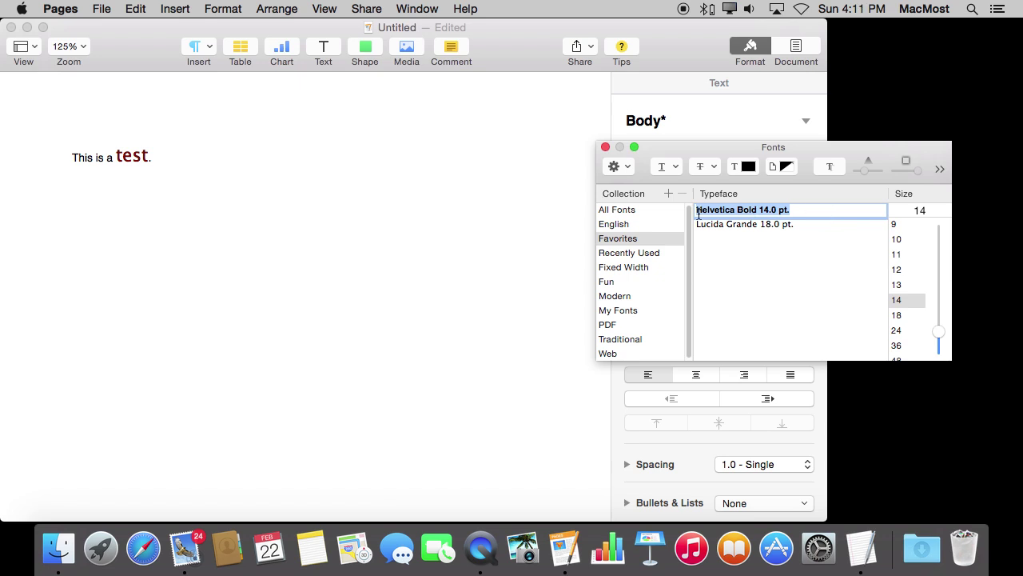
{"action": "key", "text": "Return"}
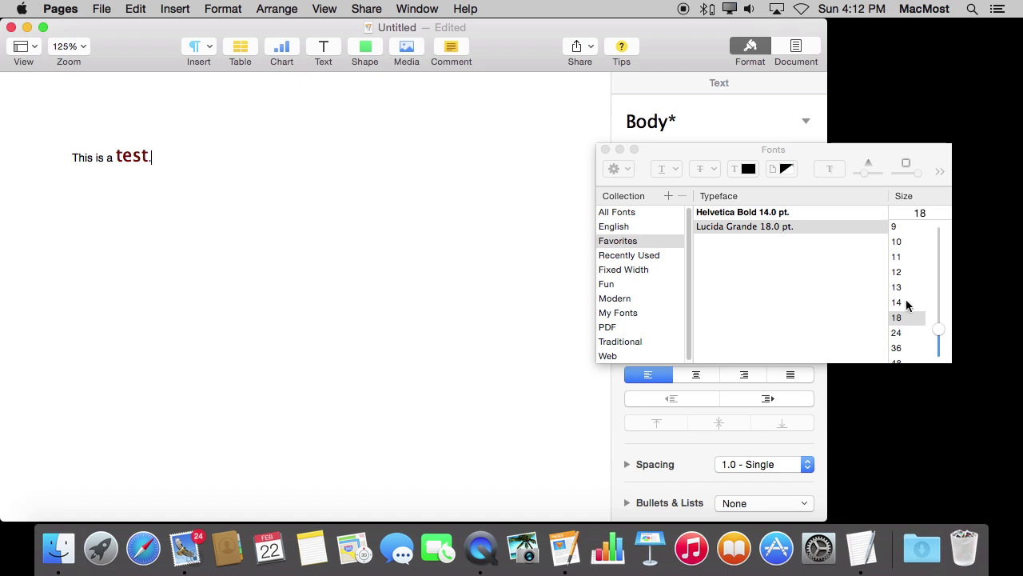
{"action": "left_click", "coordinate": [618, 170]}
{"action": "left_click", "coordinate": [646, 280]}
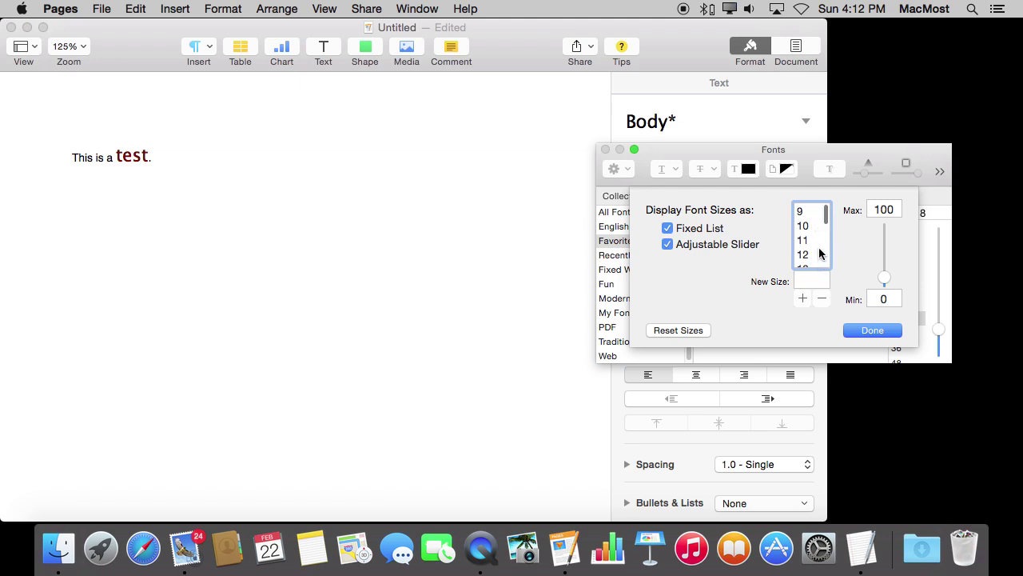
{"action": "left_click", "coordinate": [827, 214]}
{"action": "left_click_drag", "start_coordinate": [827, 214], "coordinate": [806, 232]}
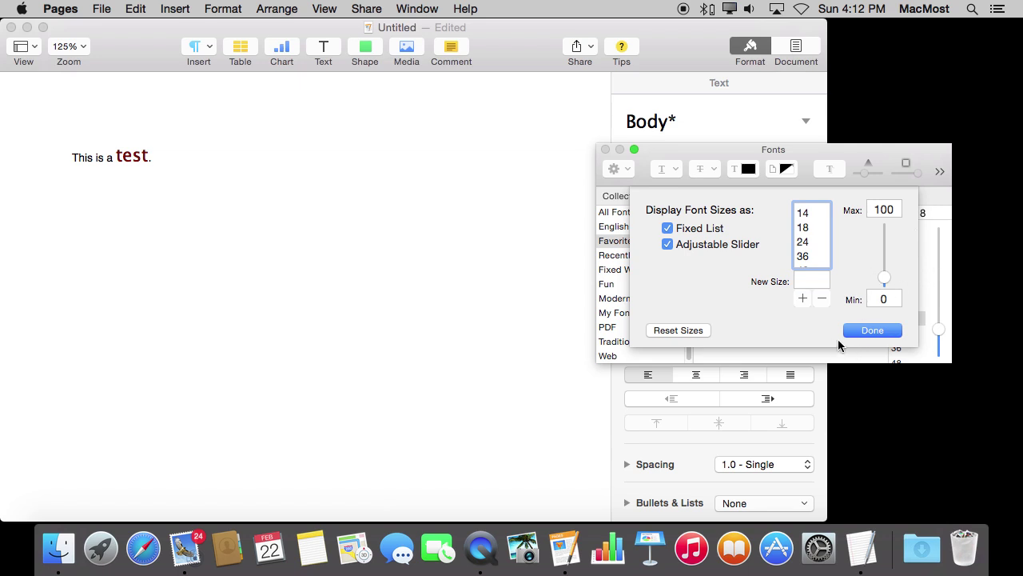
{"action": "left_click", "coordinate": [867, 332]}
{"action": "left_click", "coordinate": [920, 213]}
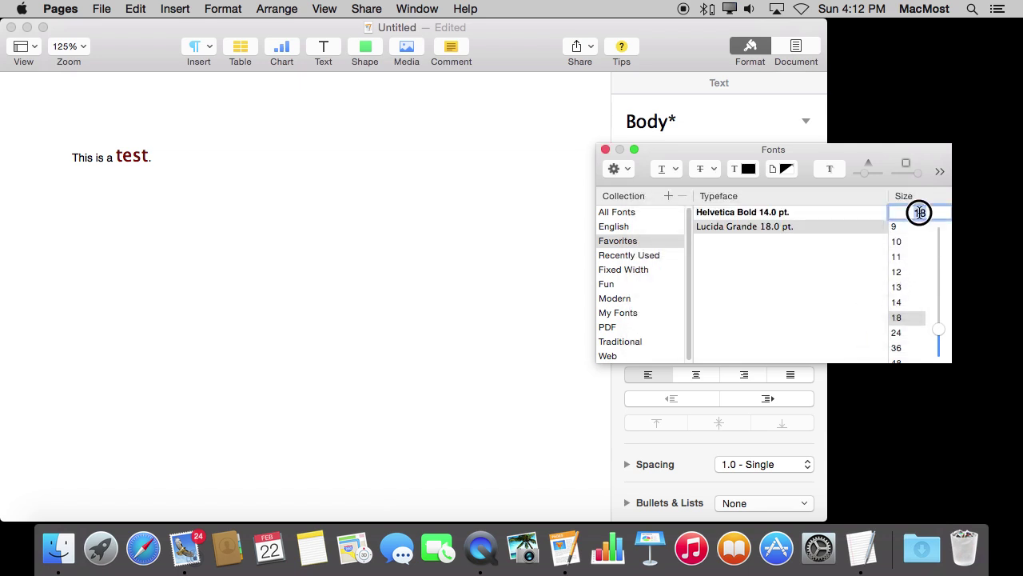